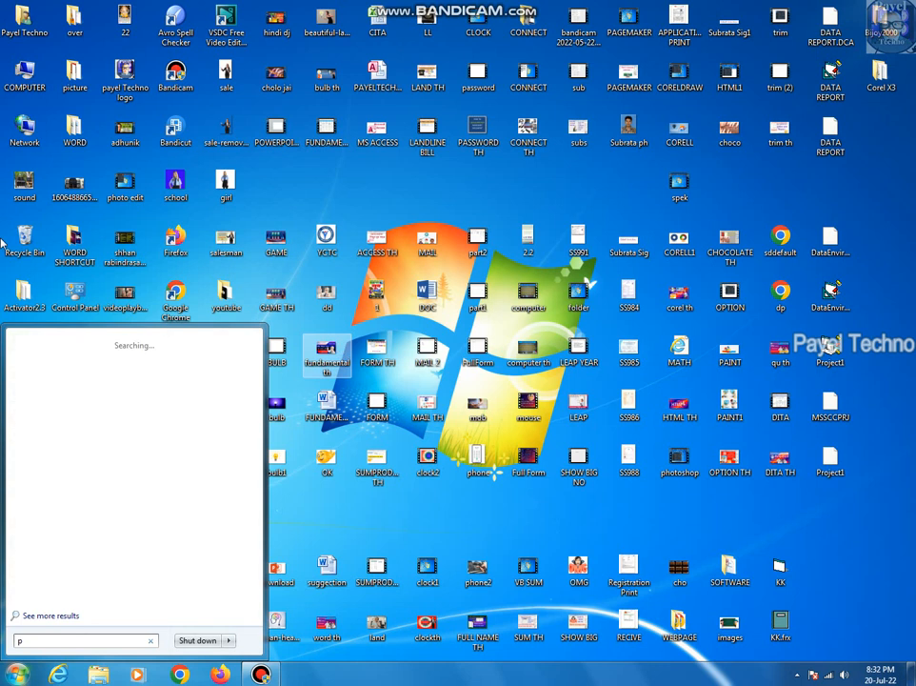
- Search the installed programs for "pho" and launch Adobe Photoshop 7.0
text(ho)
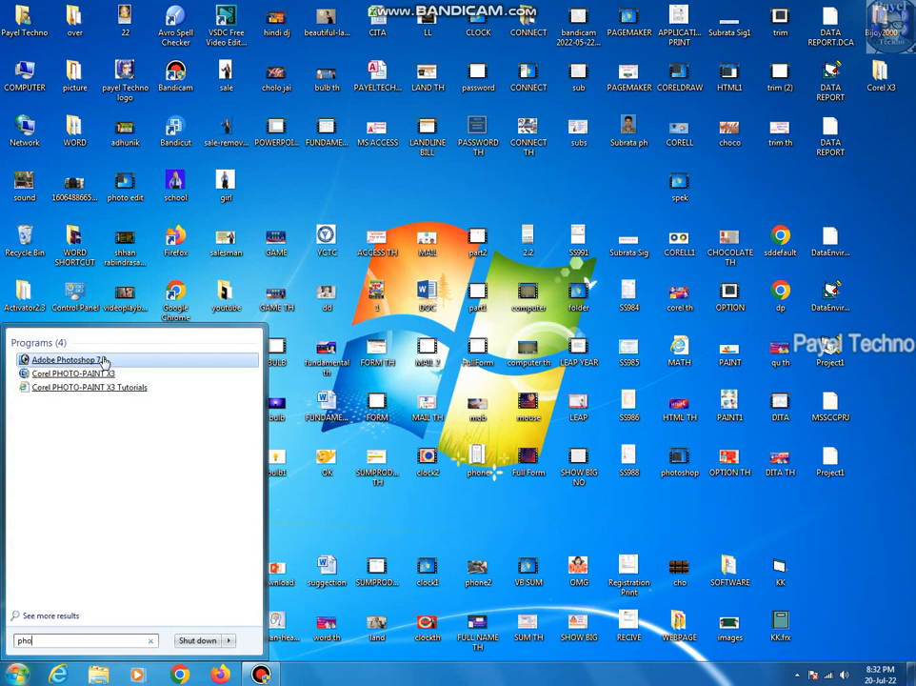
click(84, 361)
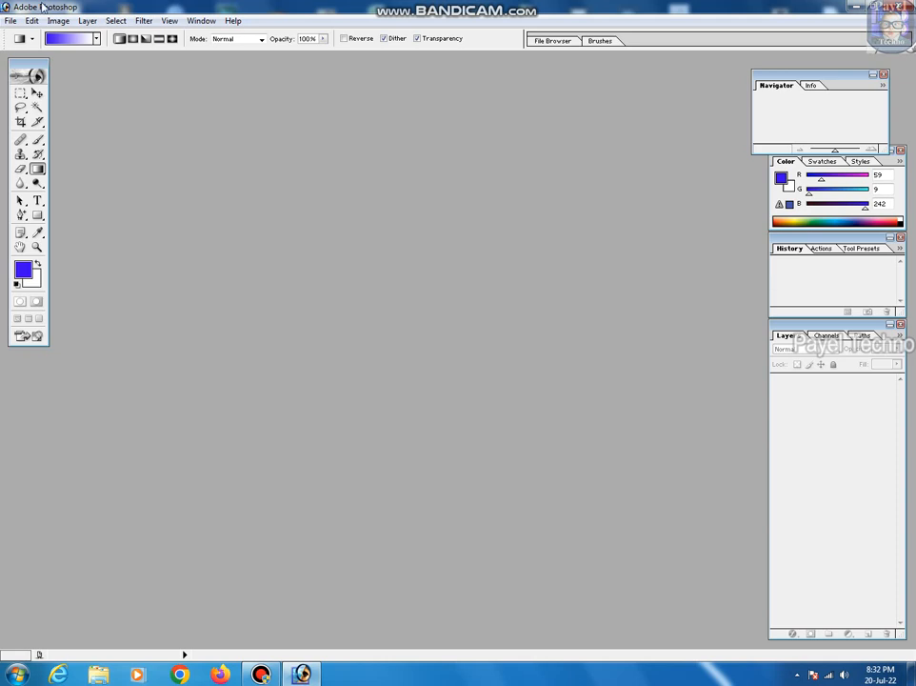
- Create a new A4 RGB document at 300 pixels/inch with white contents and move its window to the middle of the workspace
click(9, 20)
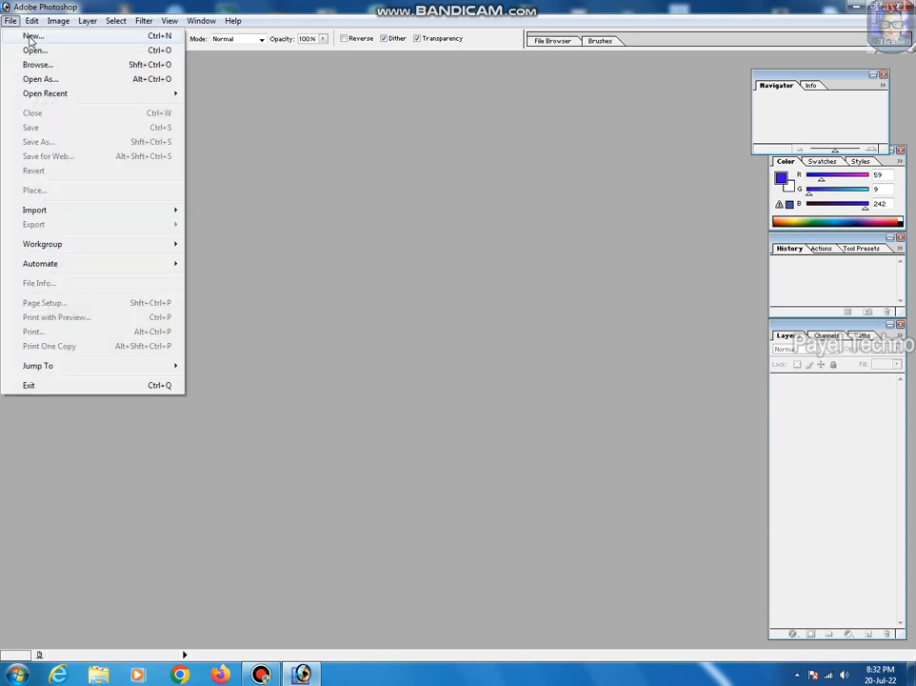
click(31, 36)
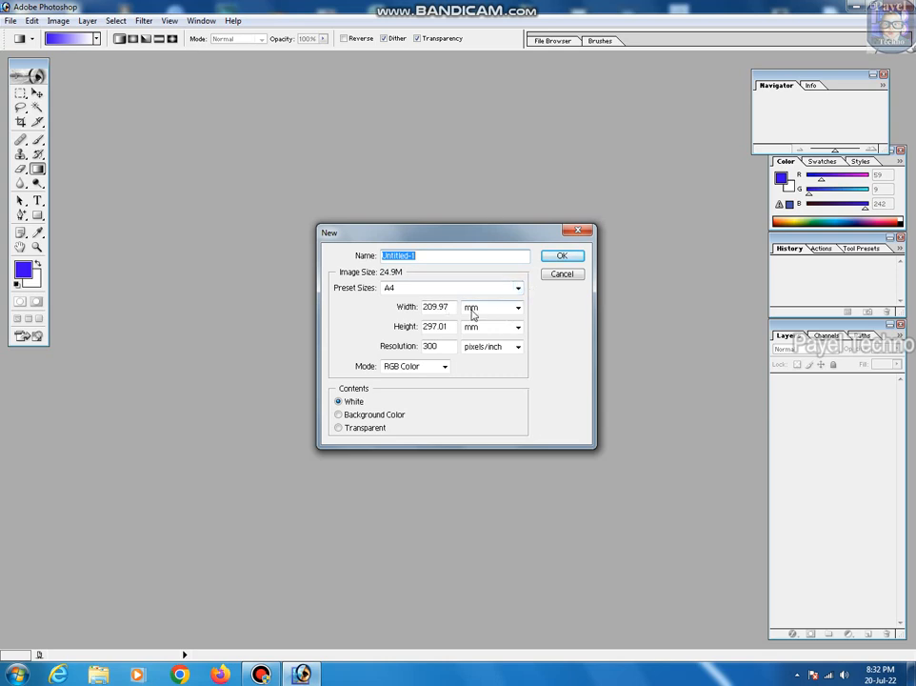
click(561, 256)
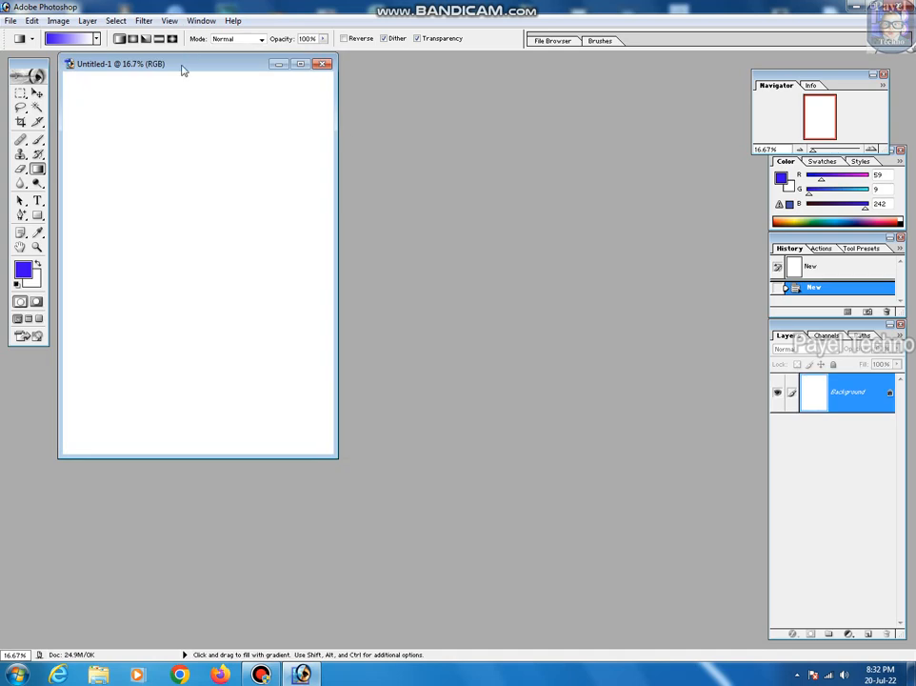
drag(183, 70, 224, 187)
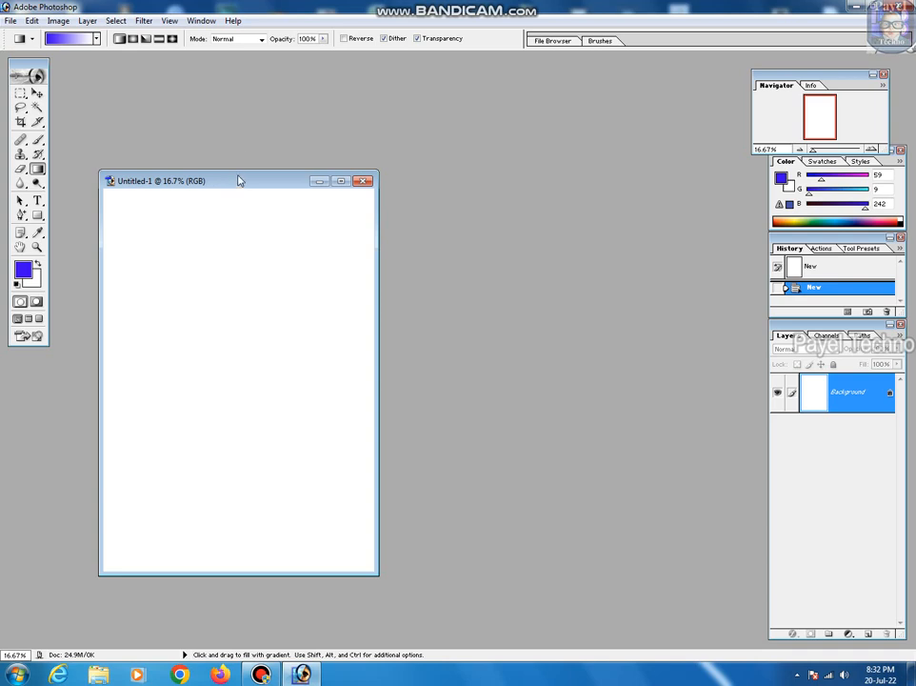
drag(262, 188, 423, 188)
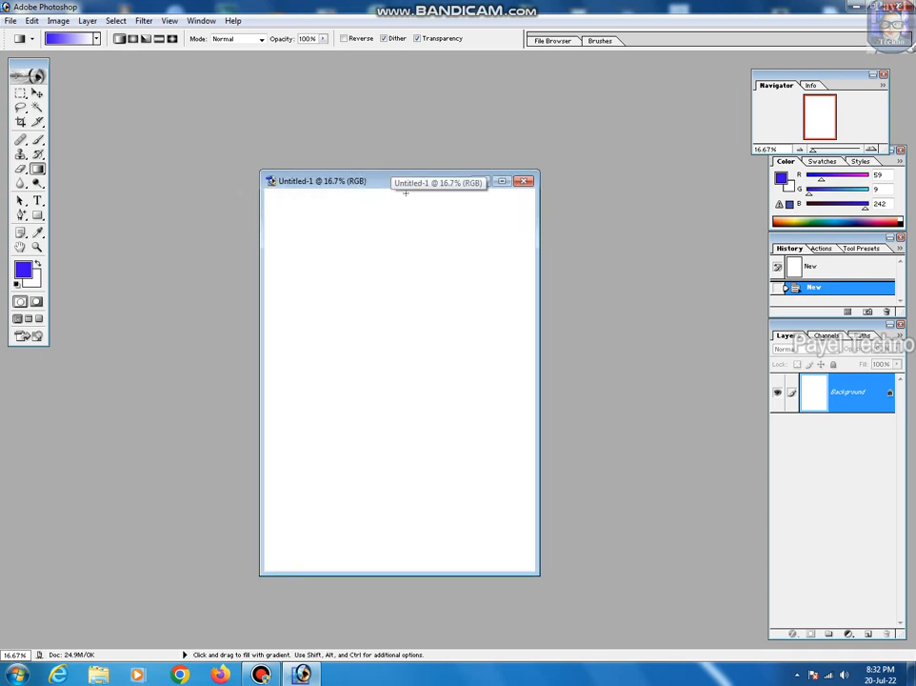
drag(405, 184, 384, 175)
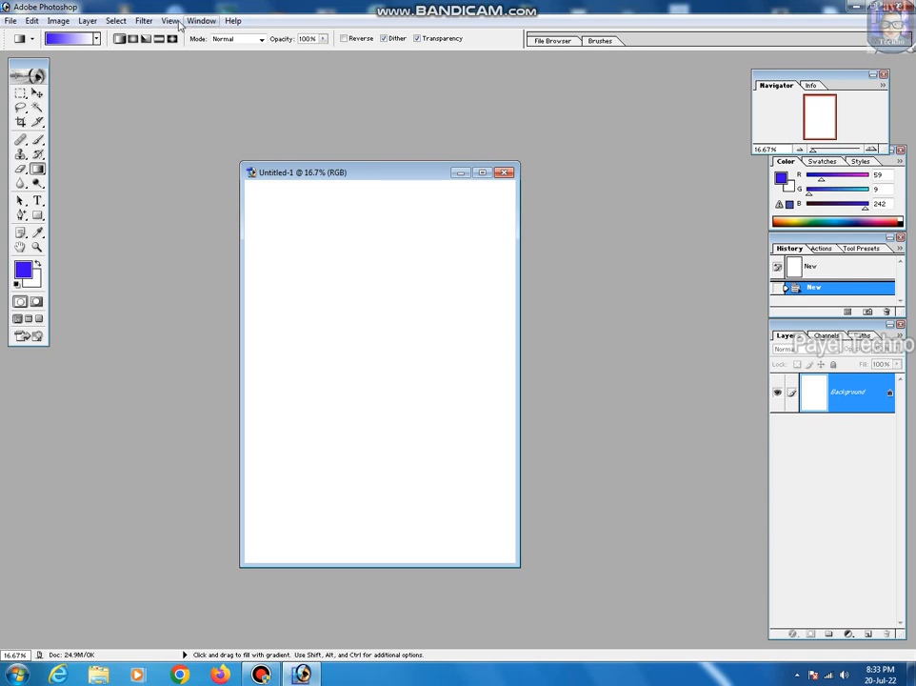
- Start the 3D Transform filter and draw a cube wireframe across the upper half of the page
click(144, 21)
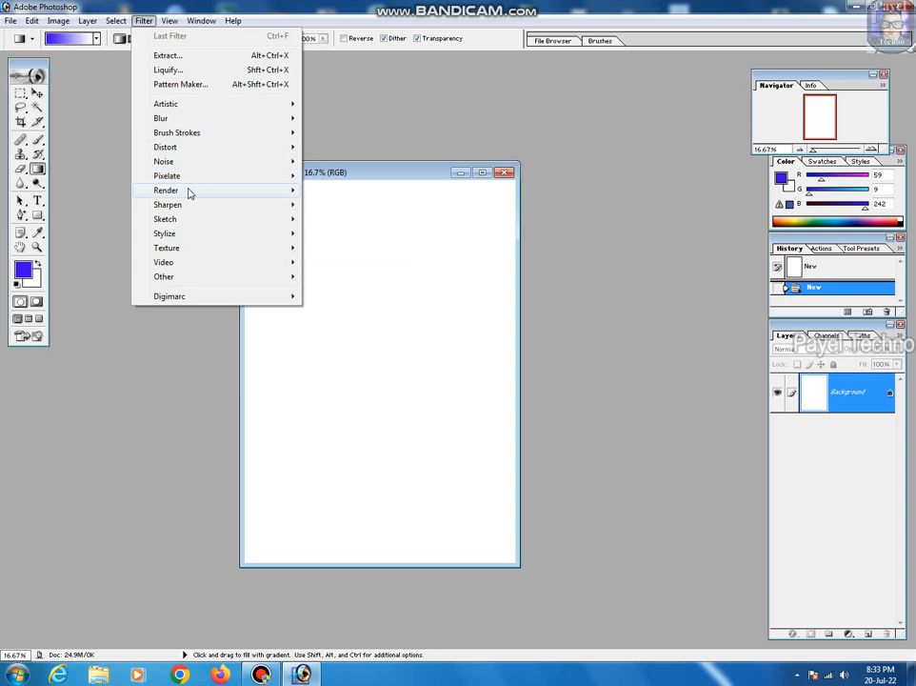
mouse_move(187, 194)
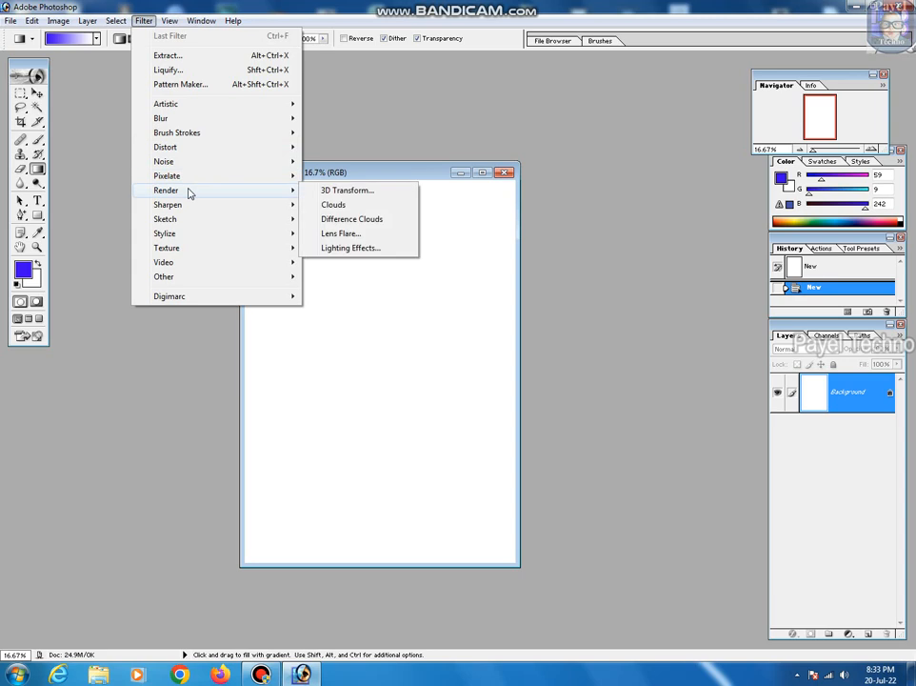
click(353, 192)
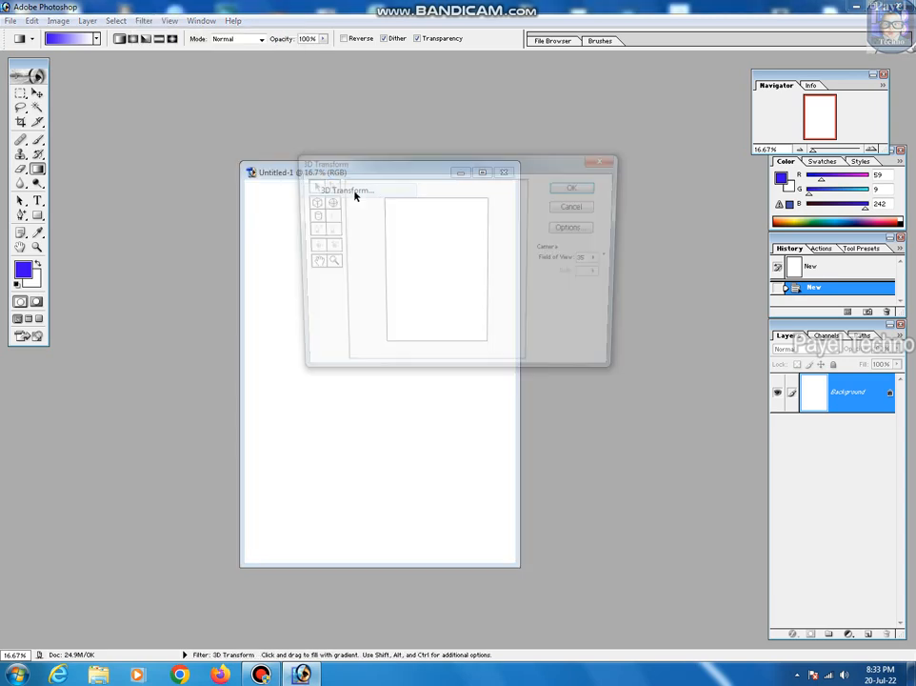
drag(417, 160, 457, 103)
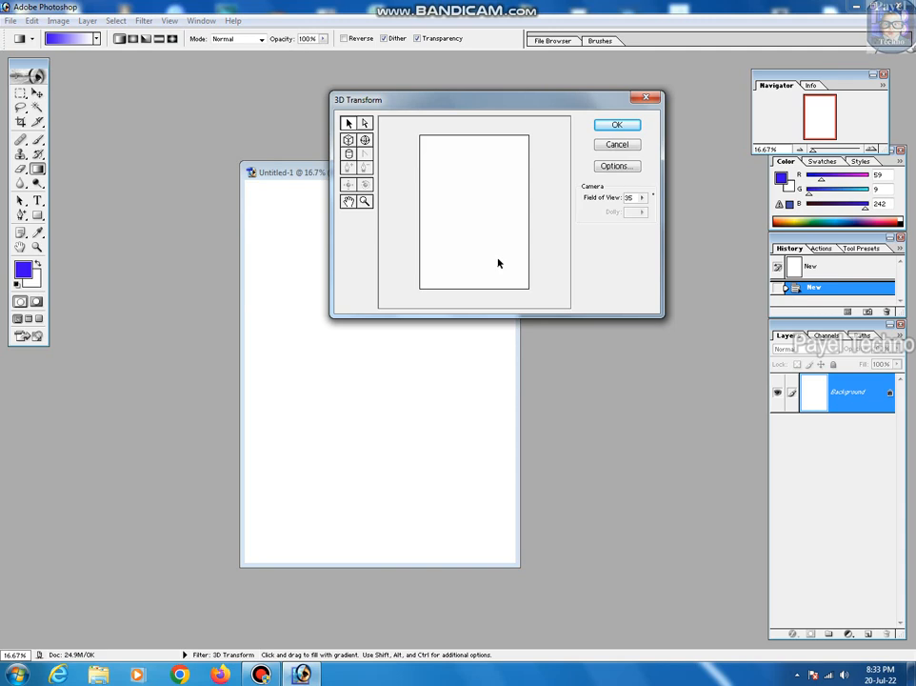
click(349, 141)
drag(434, 156, 518, 212)
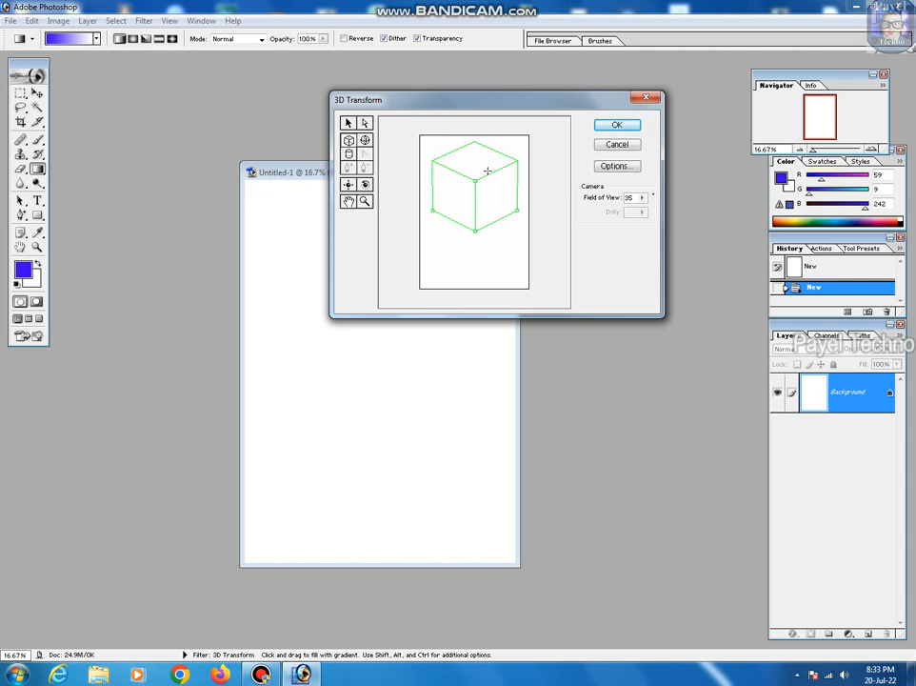
- Rotate the cube with the Trackball tool so its shaded top and two side faces come out in the page's lower half
click(367, 186)
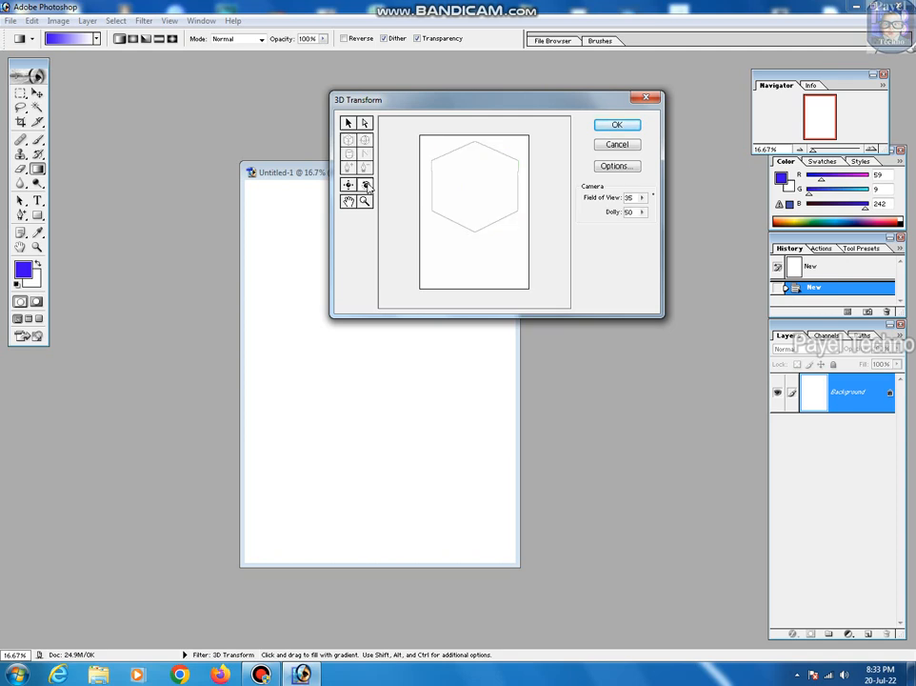
drag(474, 145, 478, 273)
drag(476, 149, 476, 253)
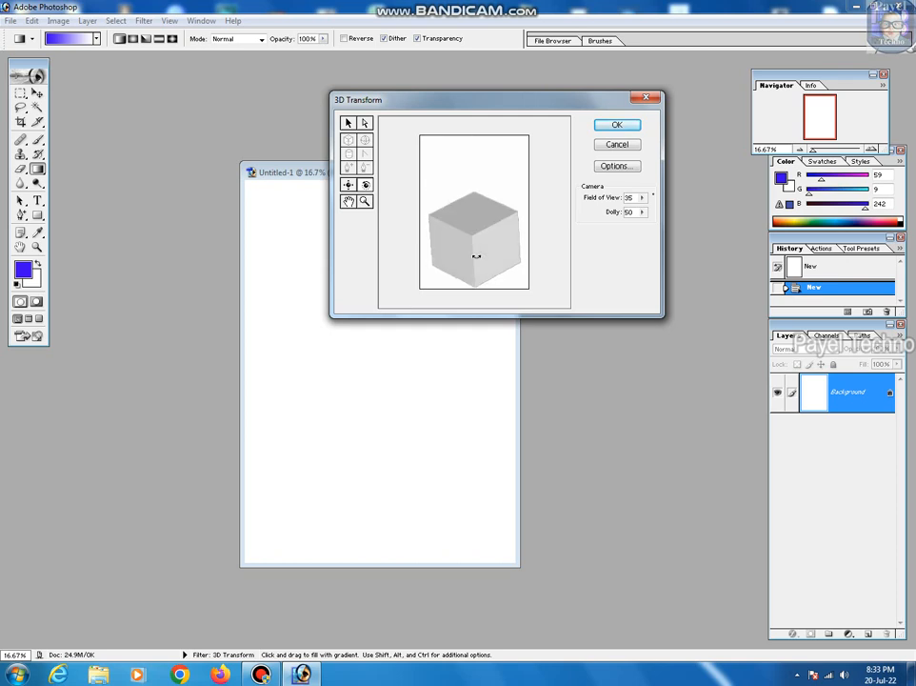
drag(474, 211, 474, 208)
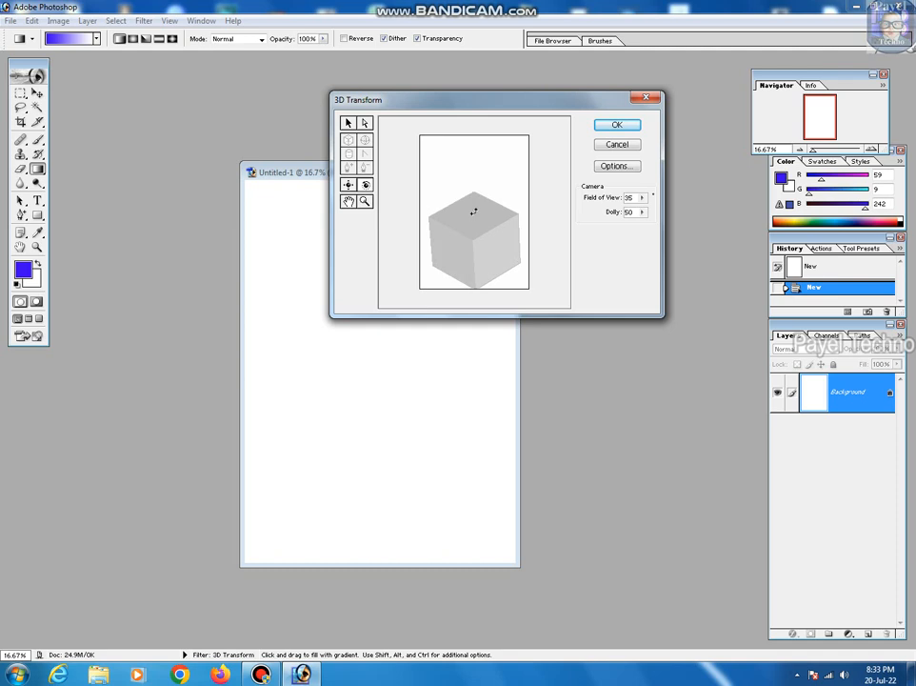
- Pan the cube up to the middle of the page, turn it slightly, and apply the 3D transform
click(348, 185)
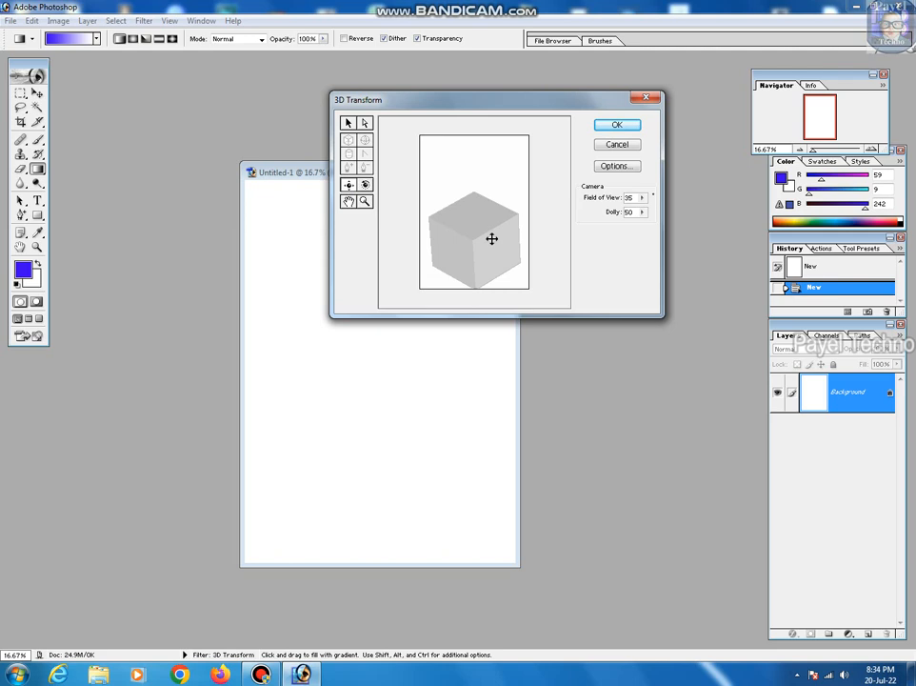
drag(491, 237, 487, 210)
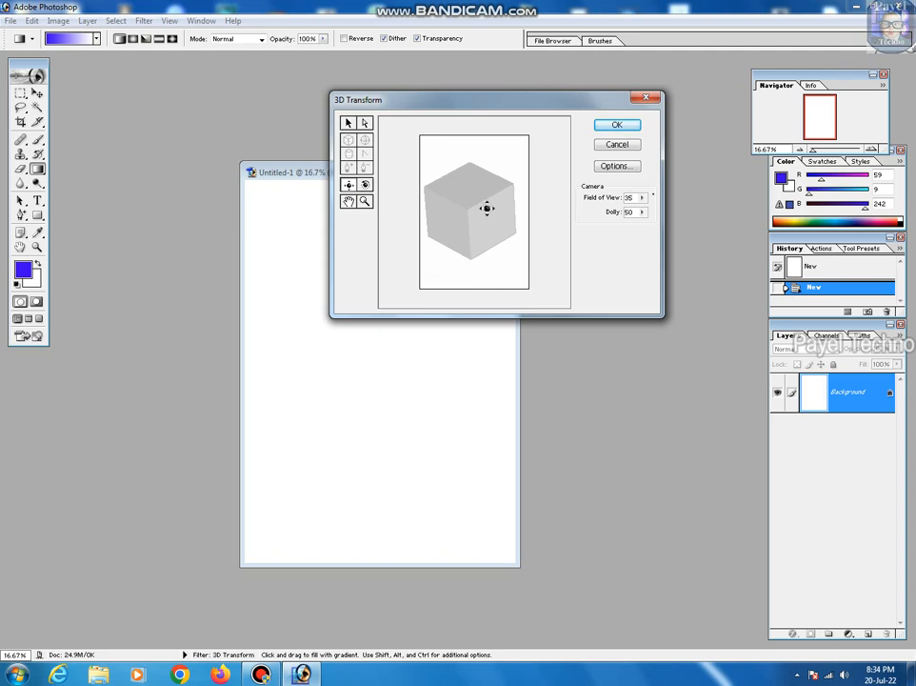
drag(512, 187, 514, 186)
click(366, 186)
mouse_move(427, 190)
mouse_down()
mouse_move(420, 189)
mouse_move(477, 214)
mouse_up()
click(348, 186)
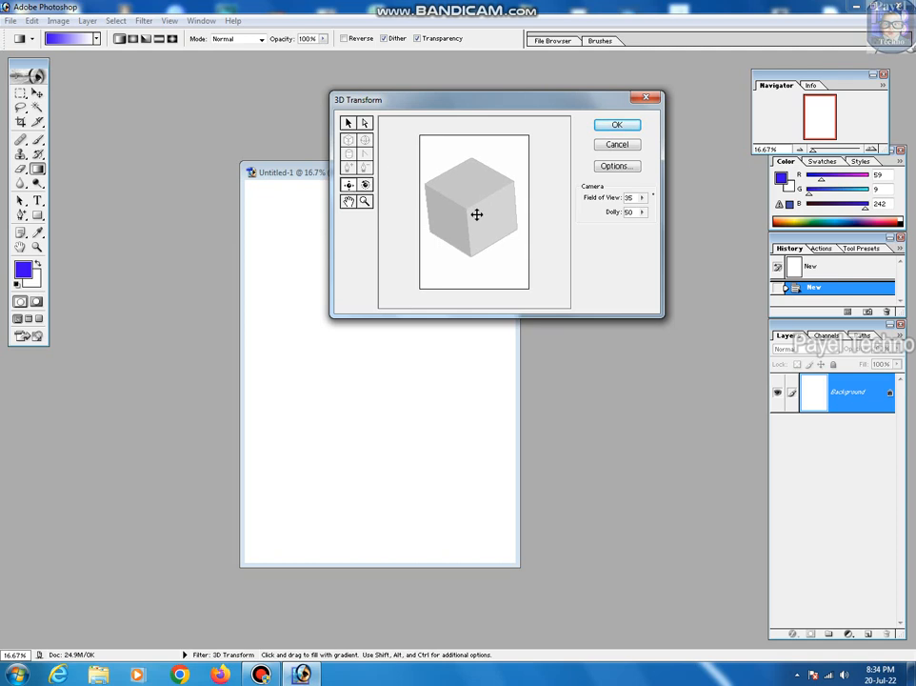
click(624, 126)
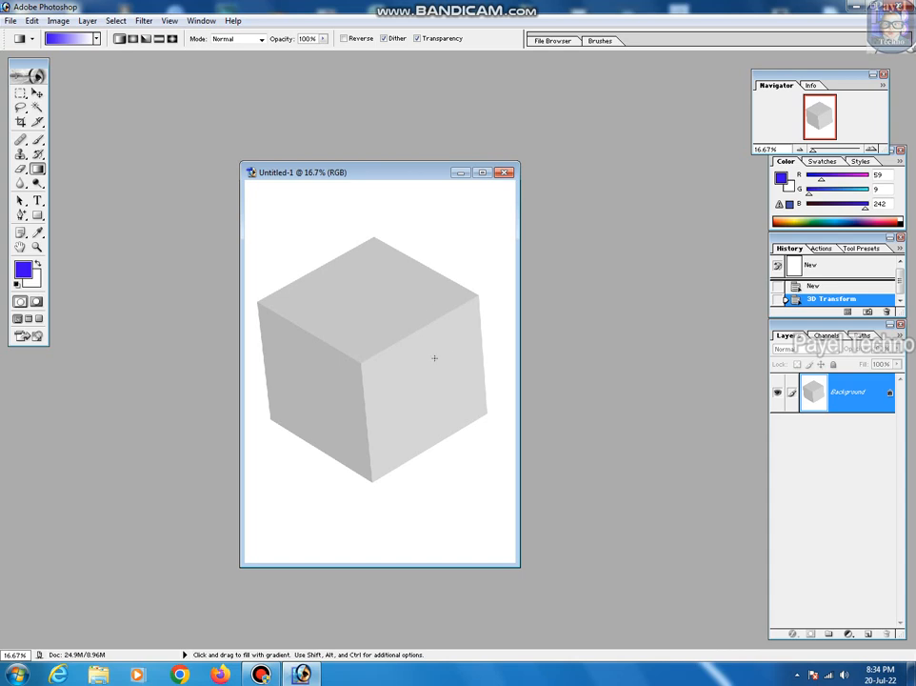
- Open 1.jpg from the photo folder and arrange the cube document's window beside it
click(482, 172)
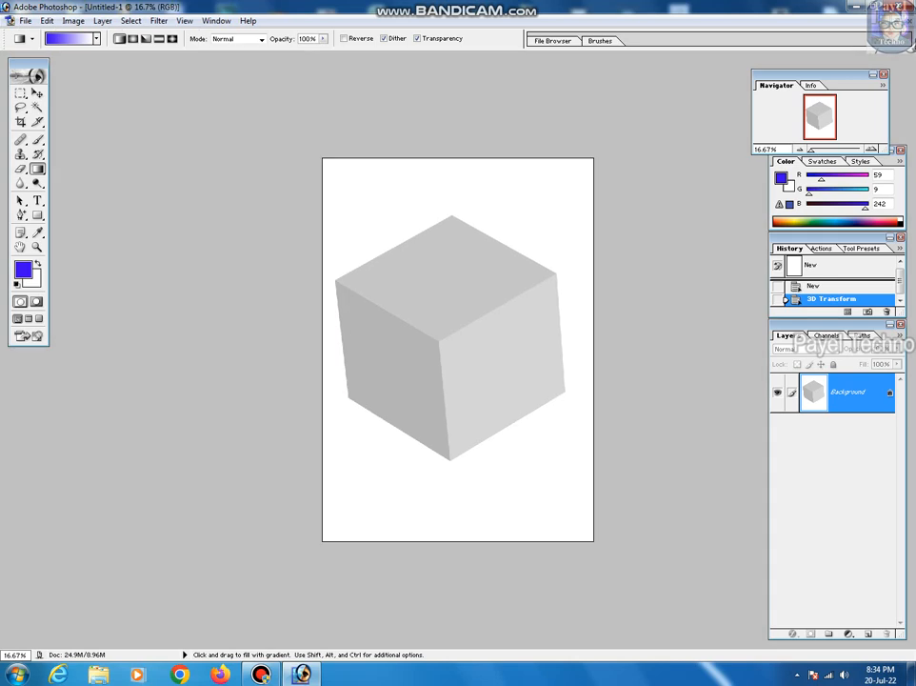
click(670, 20)
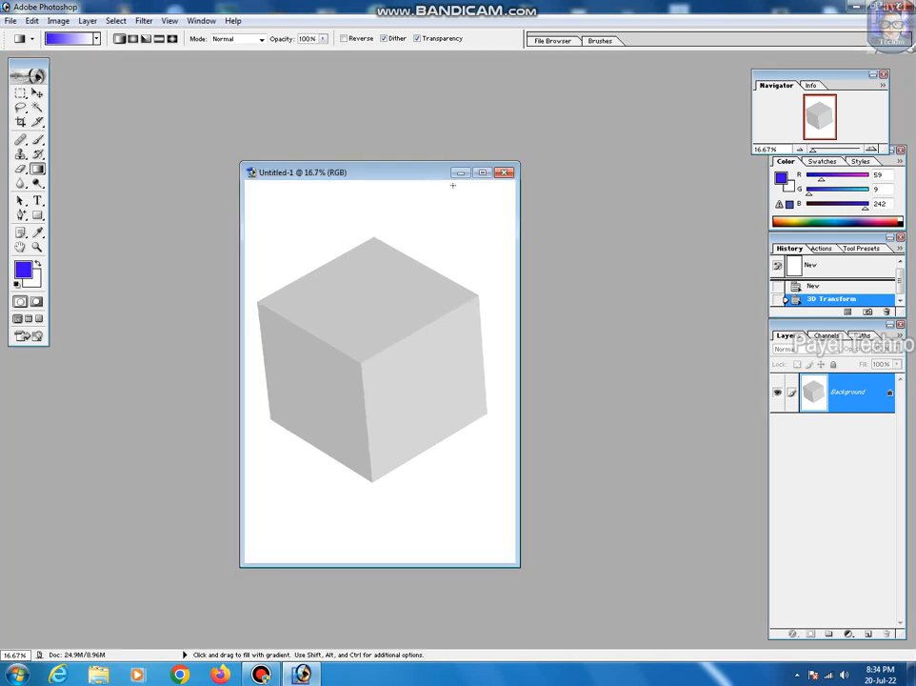
drag(430, 175, 437, 151)
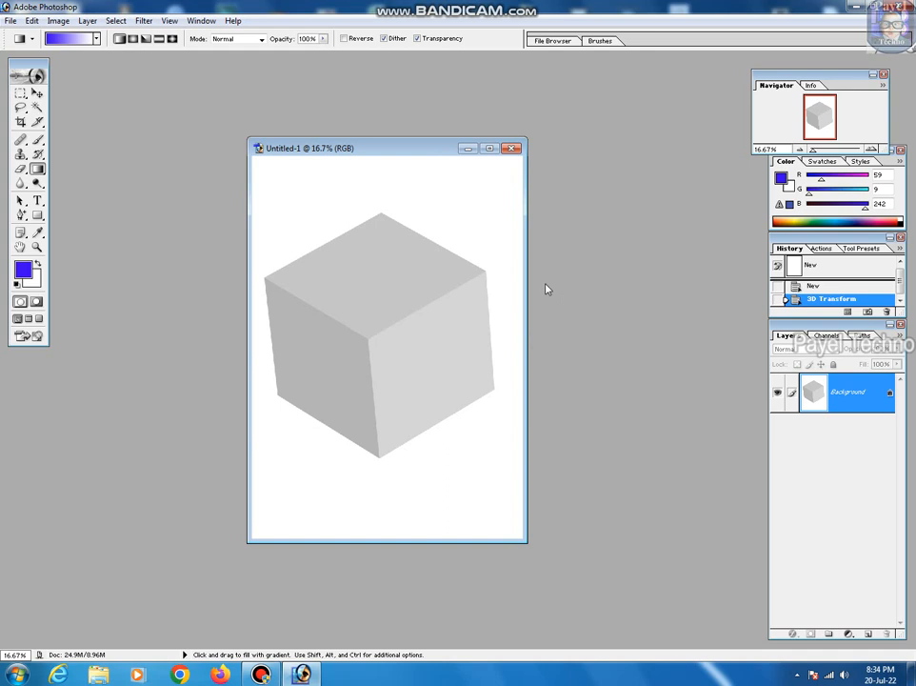
drag(400, 147, 520, 115)
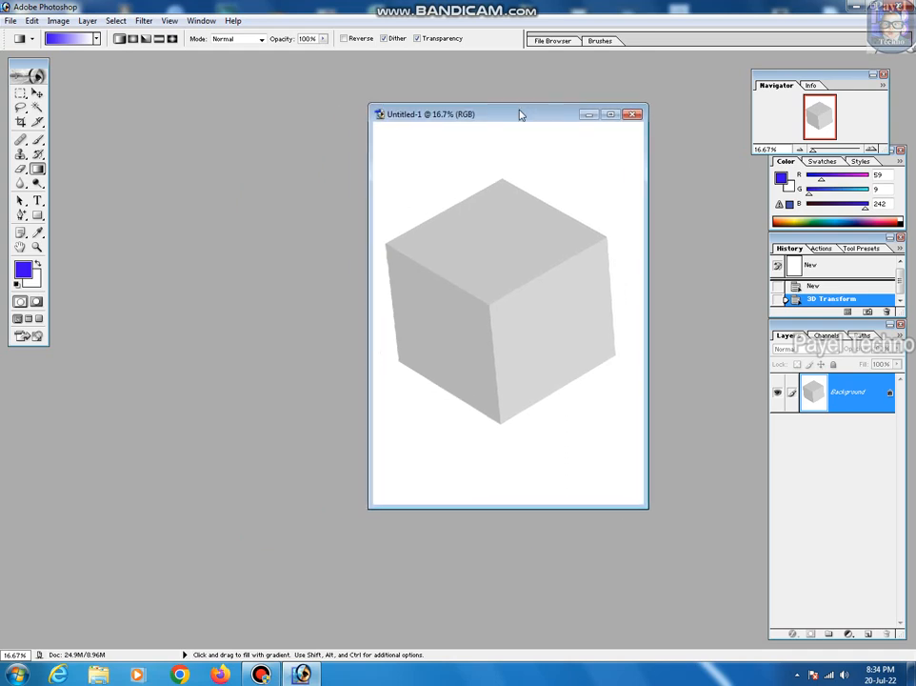
double_click(214, 358)
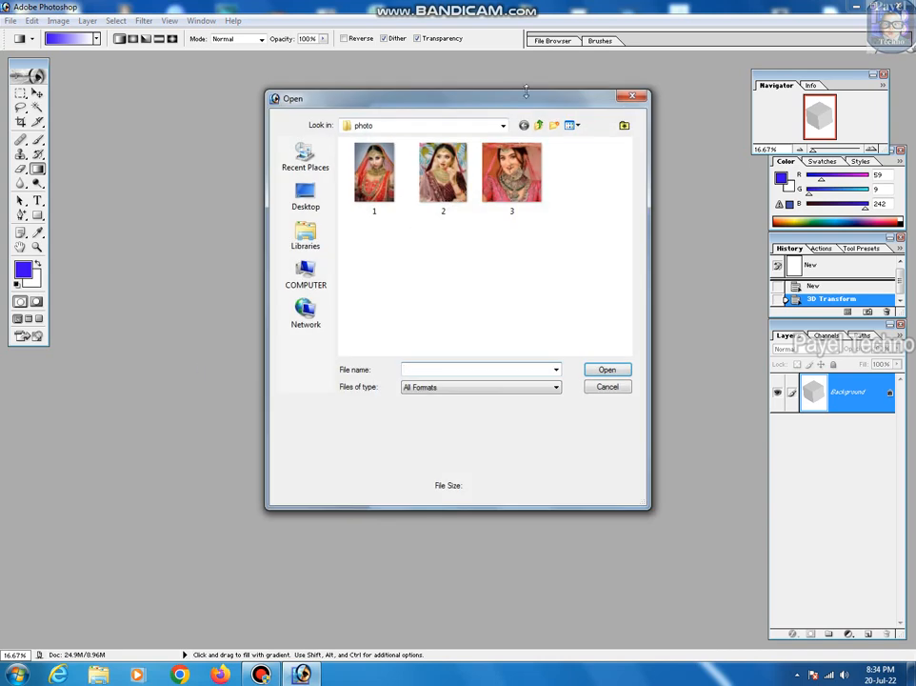
click(375, 171)
click(604, 370)
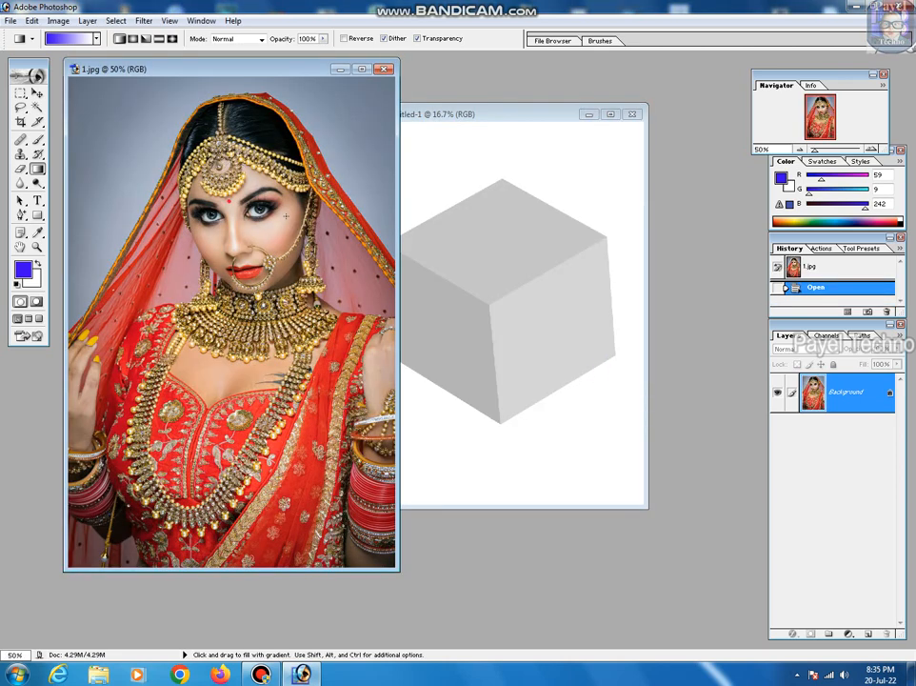
click(519, 114)
drag(519, 115, 588, 105)
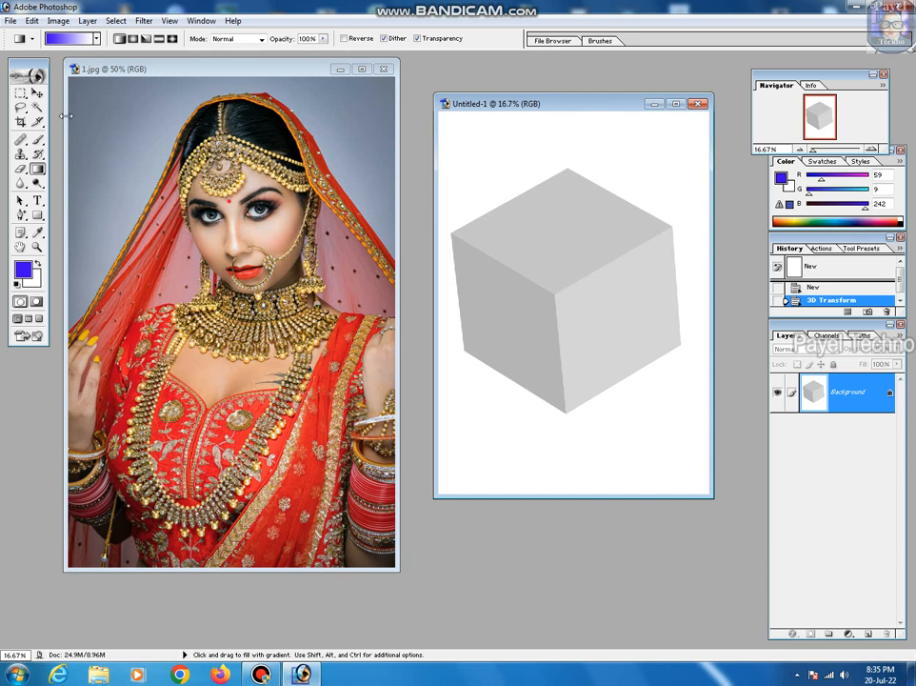
- Copy the photo from 1.jpg into the cube document with the Move tool and position it over the cube's left face
click(37, 93)
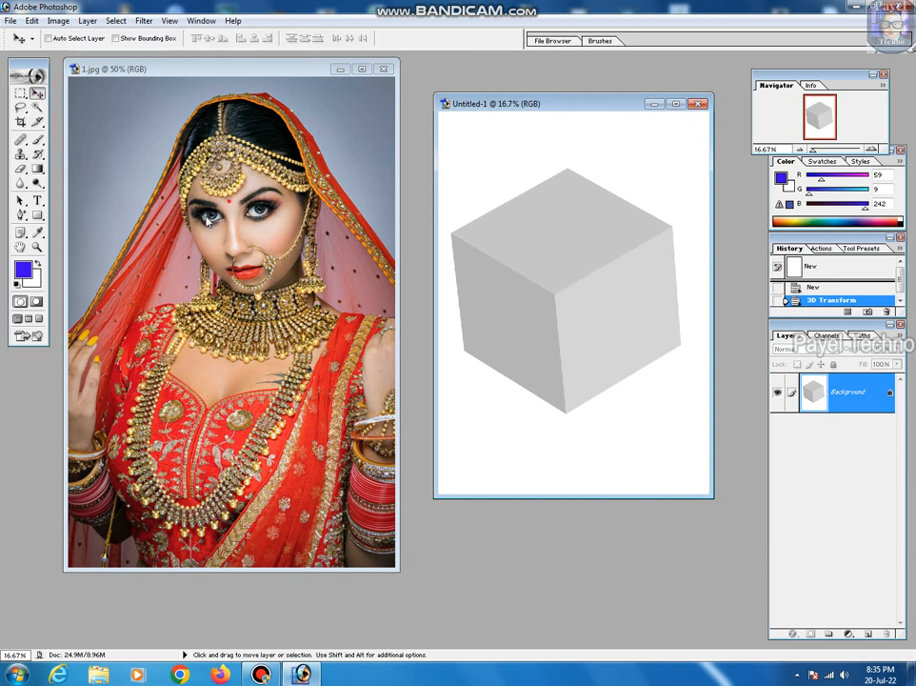
click(141, 70)
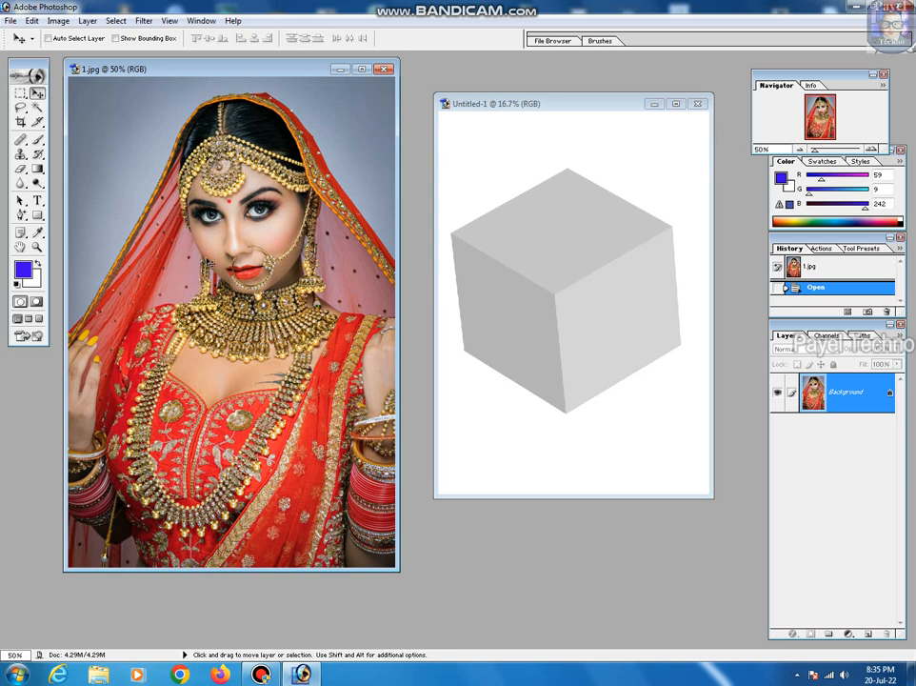
drag(468, 294, 514, 299)
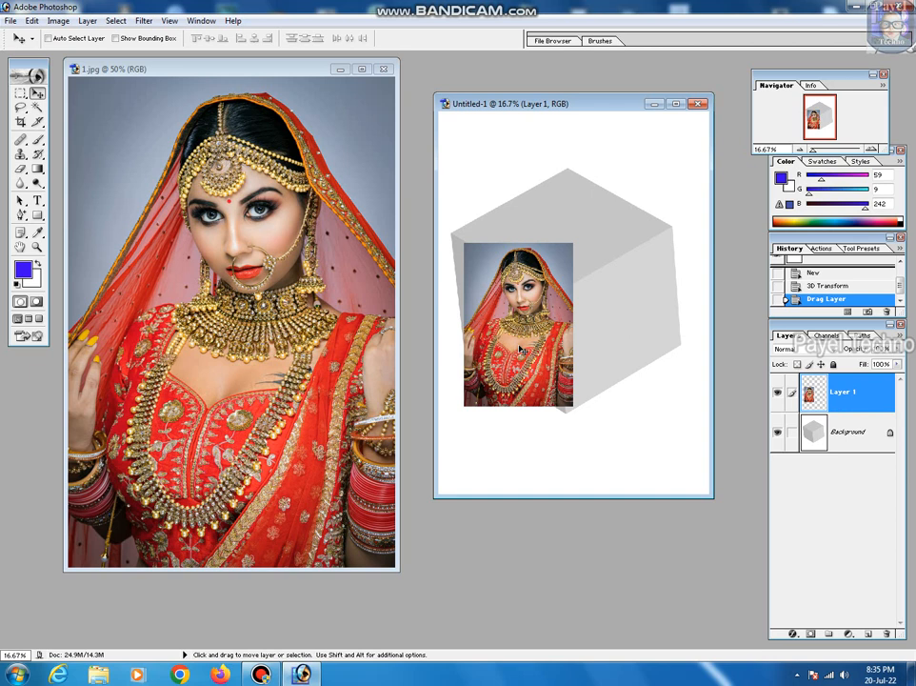
drag(519, 350, 511, 325)
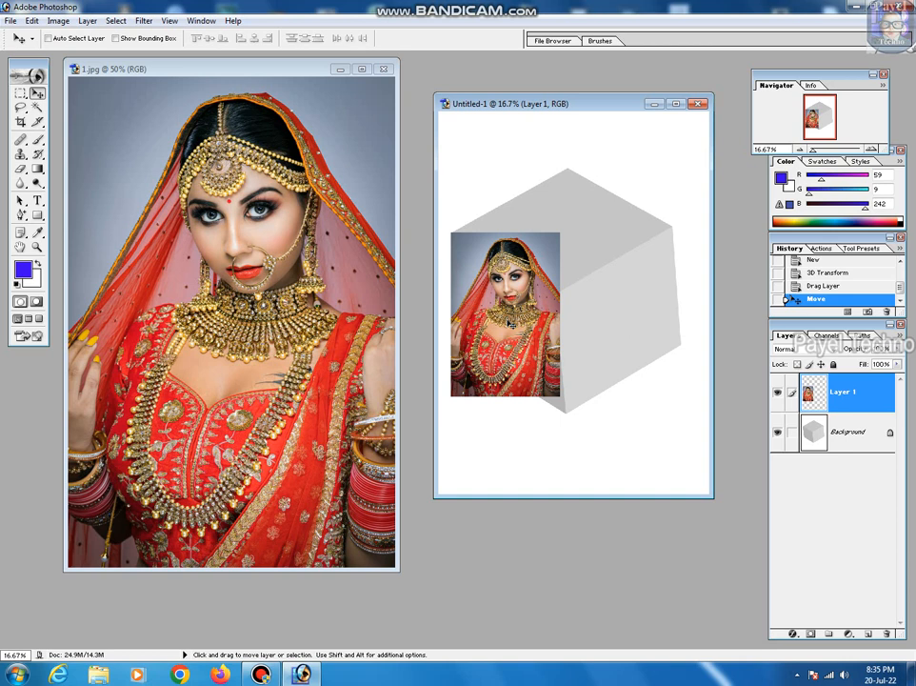
drag(510, 310, 515, 308)
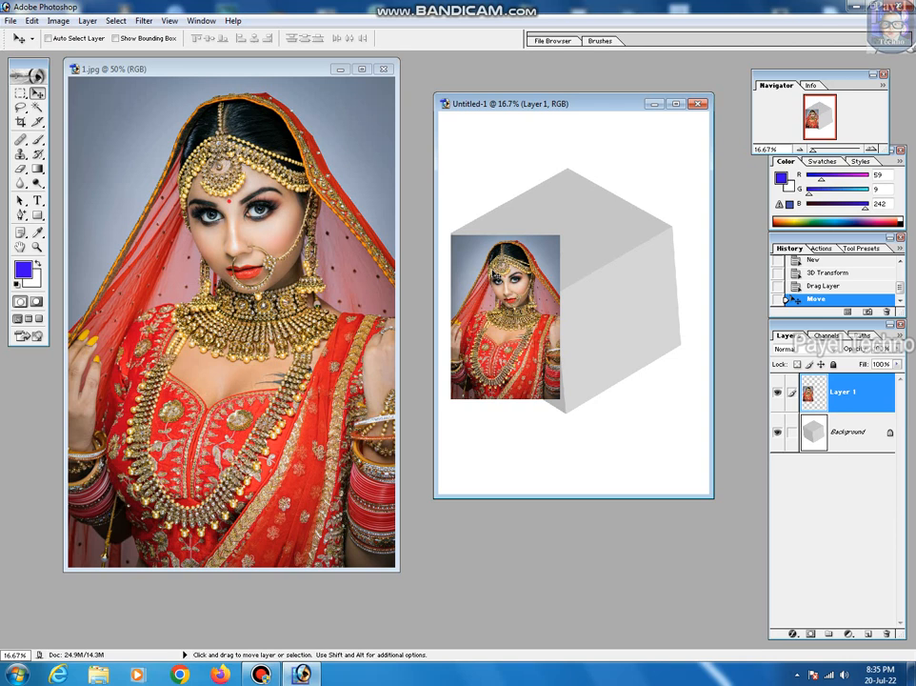
- Free-transform the Layer 1 photo, shrinking it and distorting its corners to fit the cube's left face, and apply the transform
key(ctrl+t)
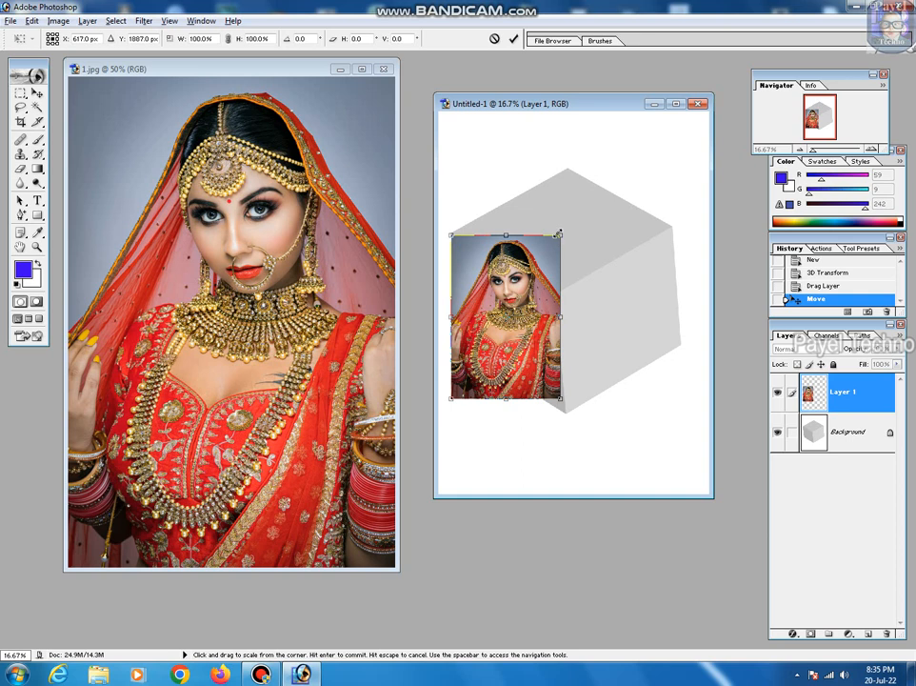
drag(558, 234, 507, 347)
drag(519, 300, 553, 289)
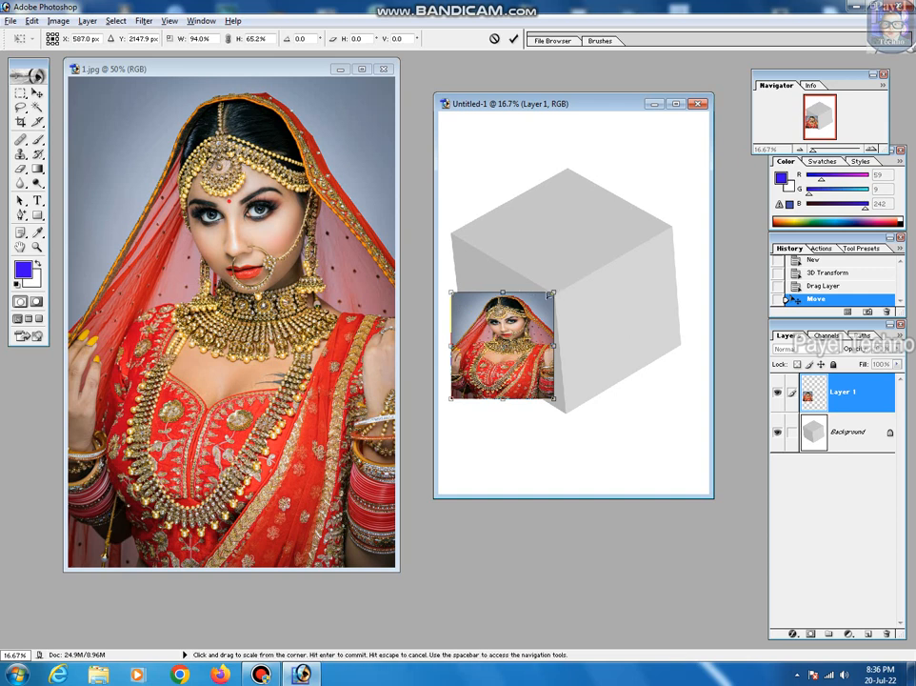
drag(452, 292, 450, 232)
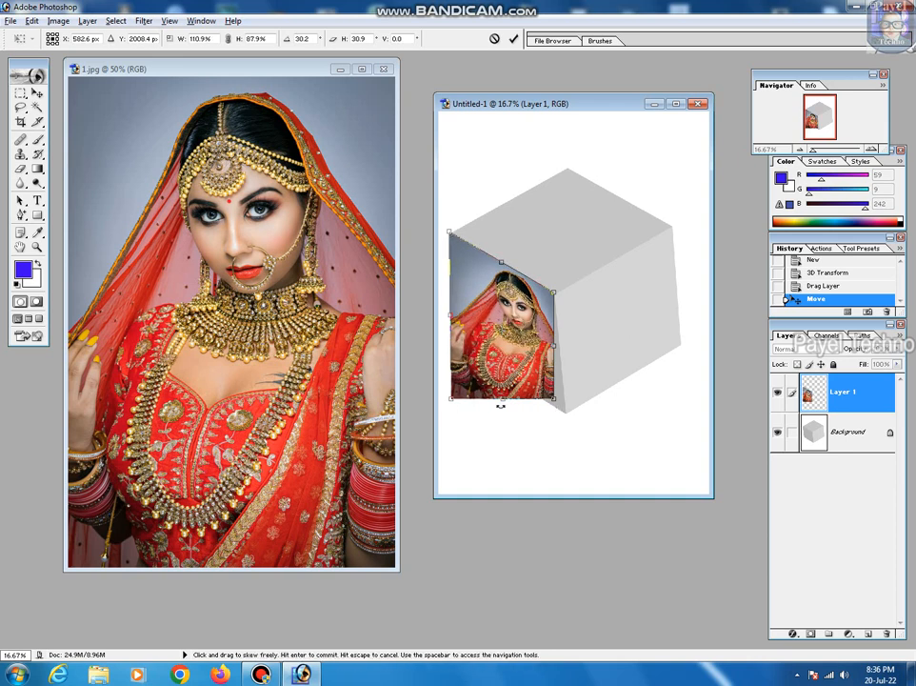
drag(451, 399, 464, 352)
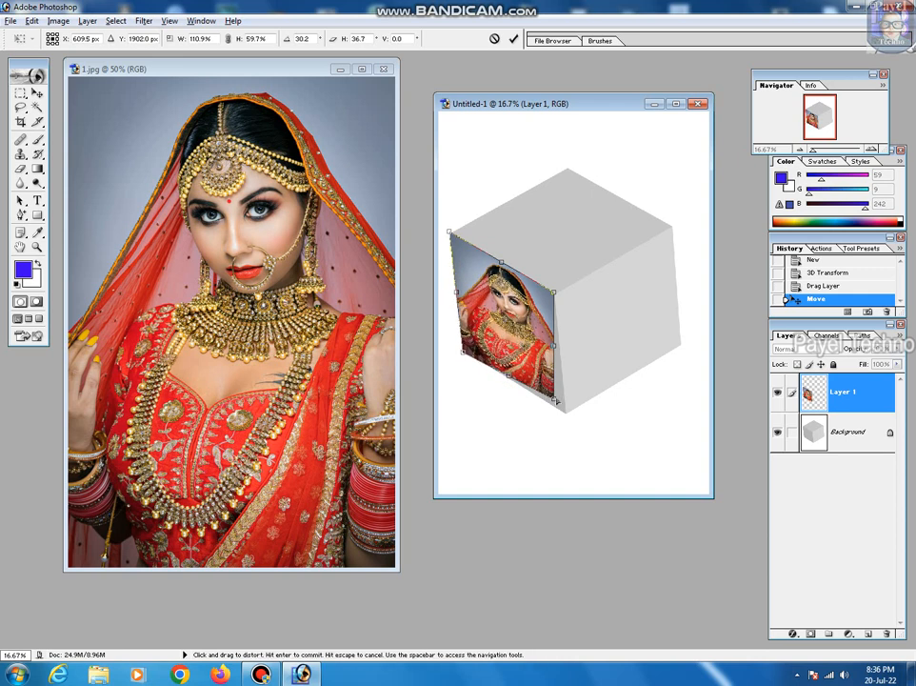
drag(553, 401, 567, 413)
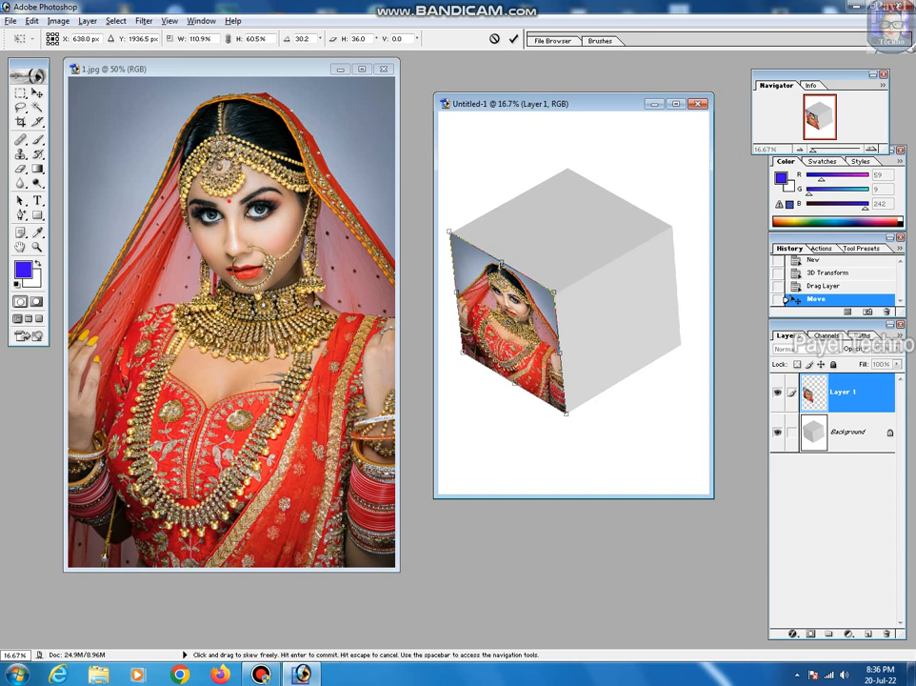
drag(501, 262, 504, 261)
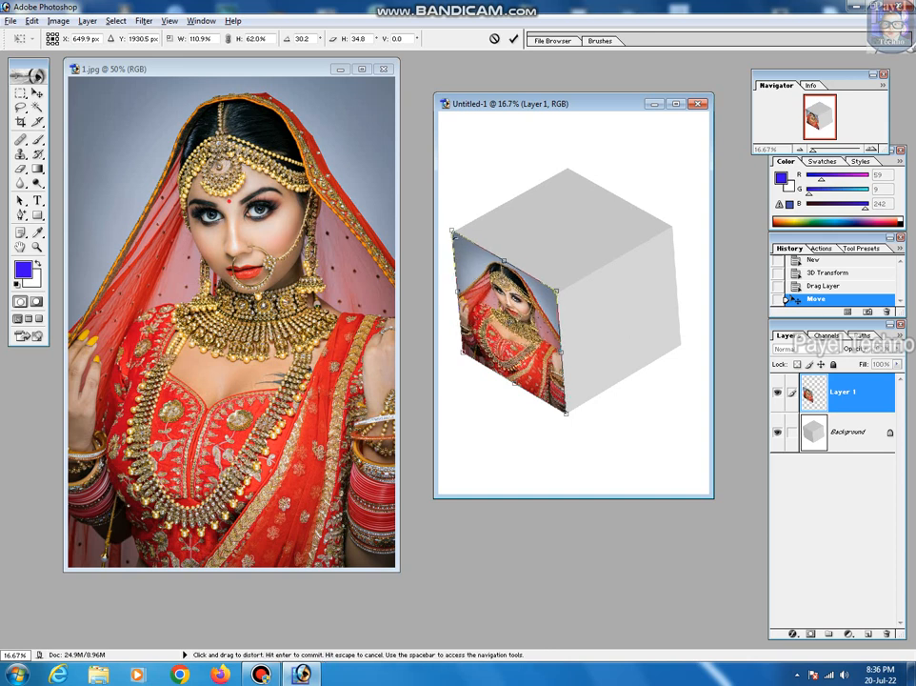
drag(452, 233, 452, 236)
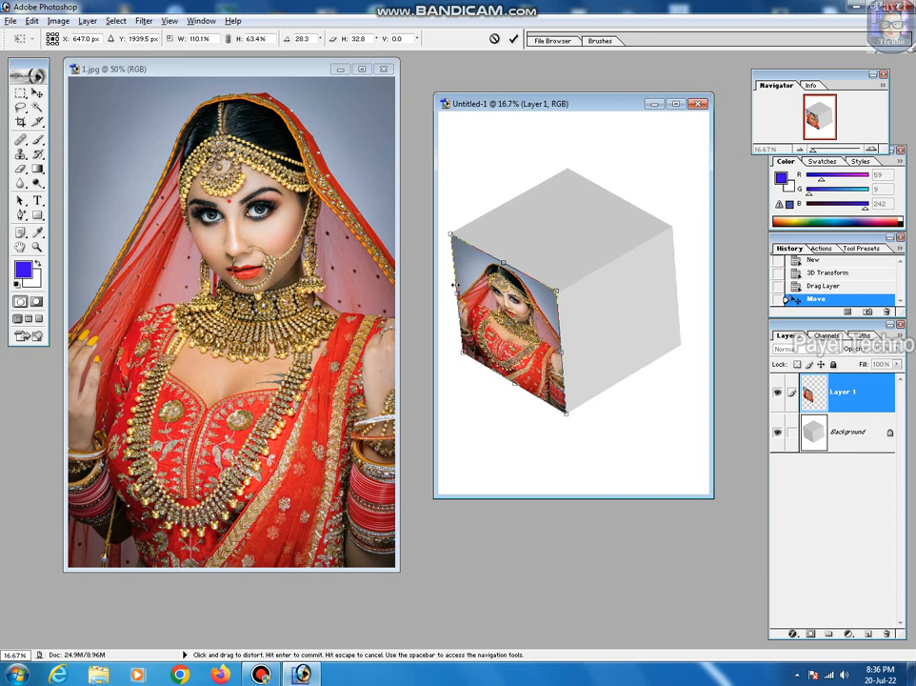
key(Return)
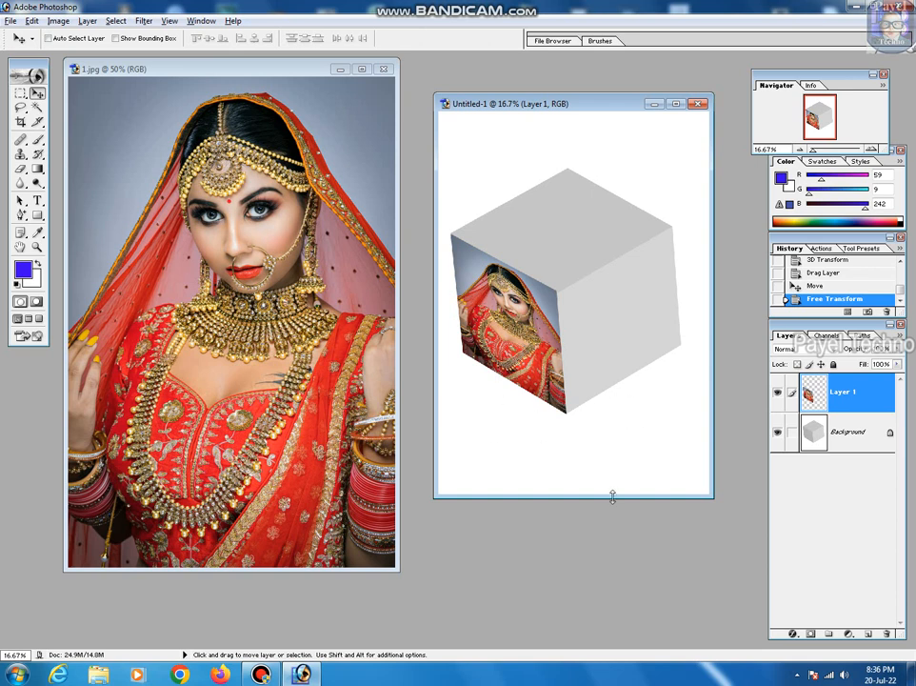
- Copy the photo from 1.jpg into the cube document again and distort its corners to fit the cube's right face
click(190, 245)
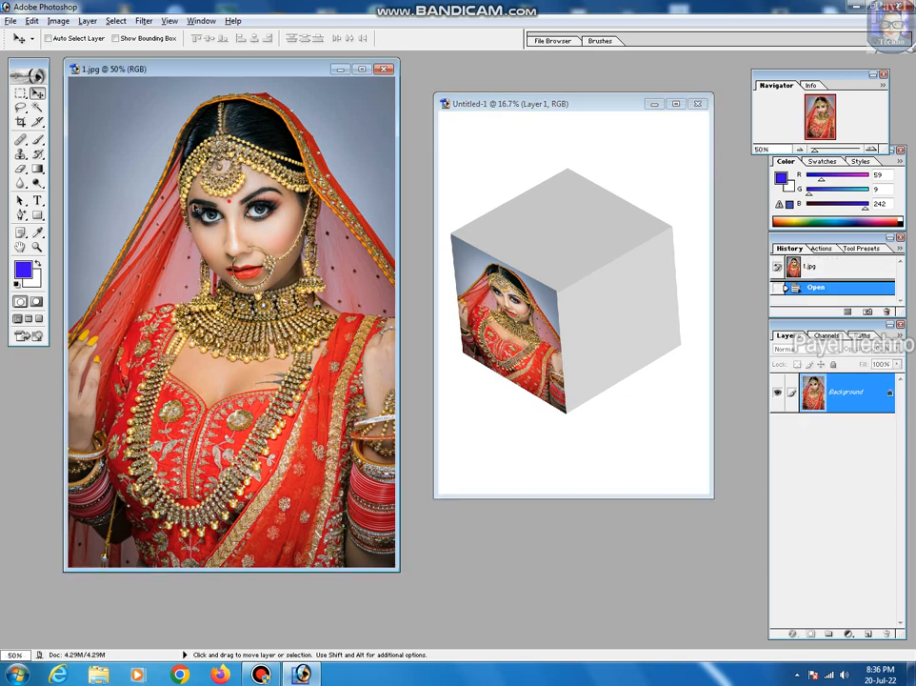
drag(658, 343, 589, 333)
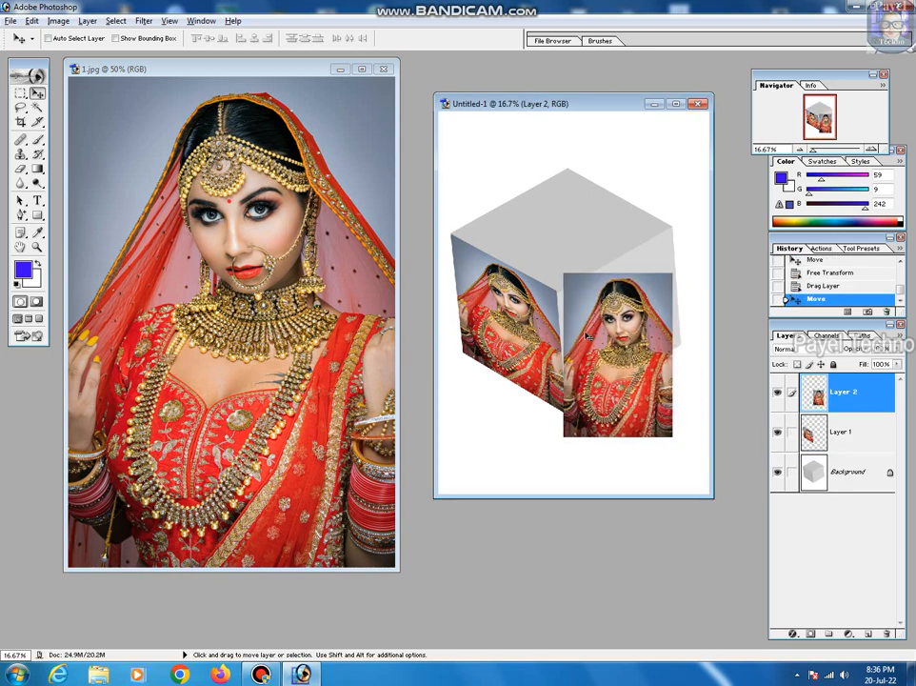
key(ctrl+t)
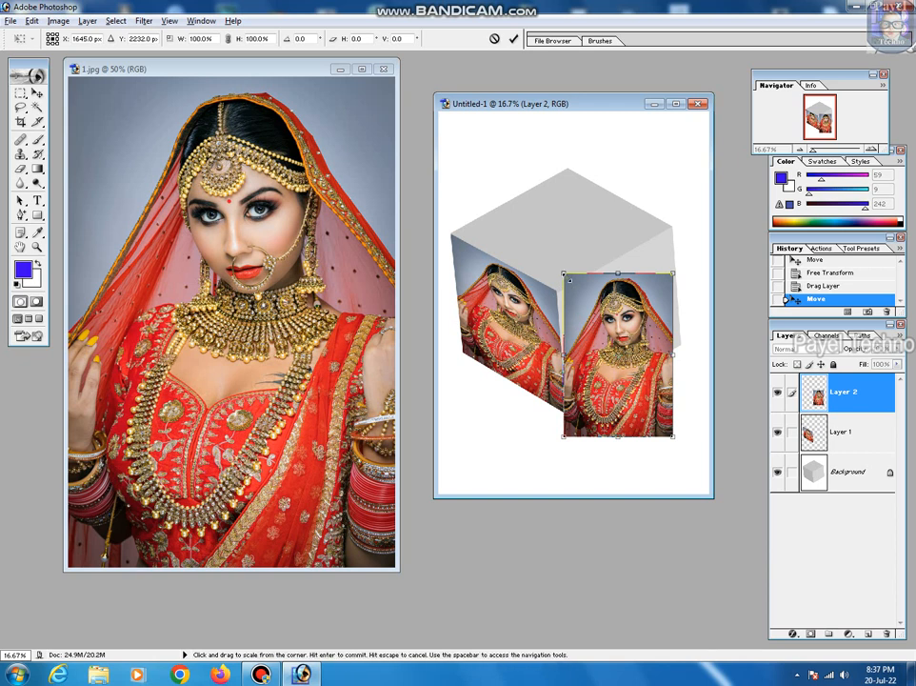
key(ctrl)
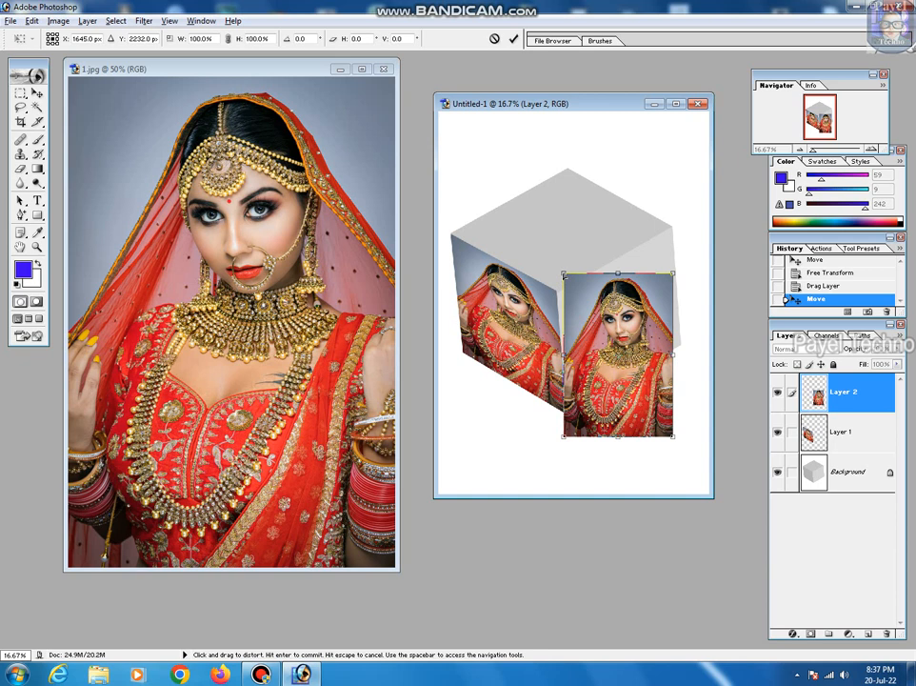
drag(564, 275, 558, 291)
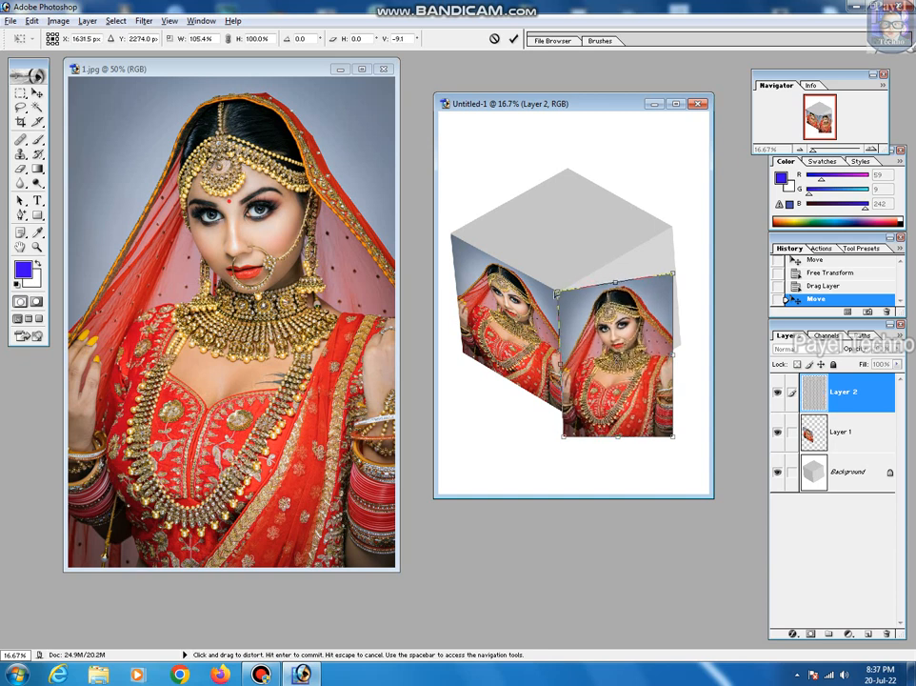
drag(674, 274, 666, 237)
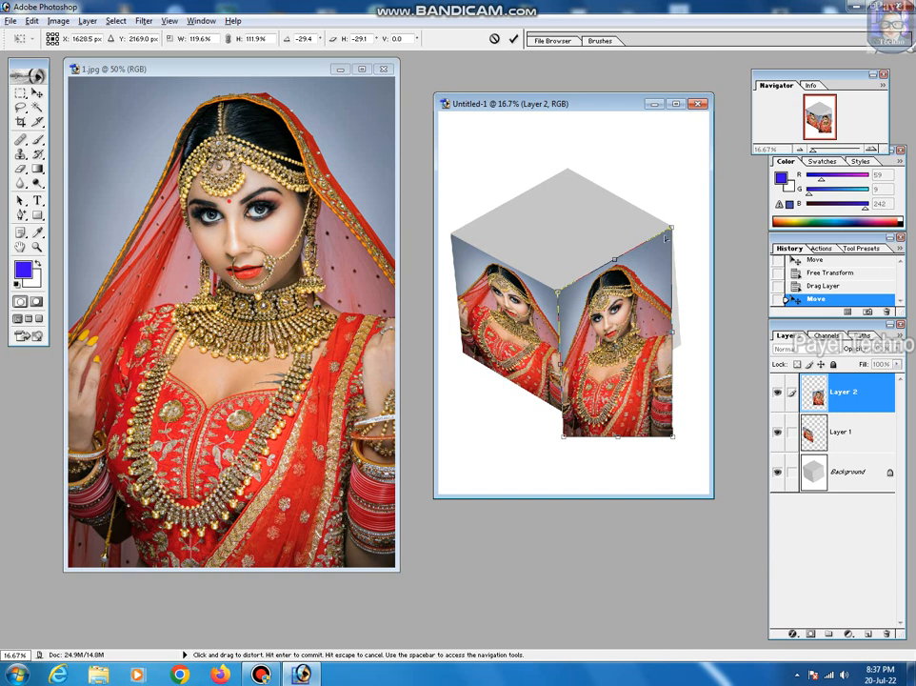
drag(673, 435, 682, 341)
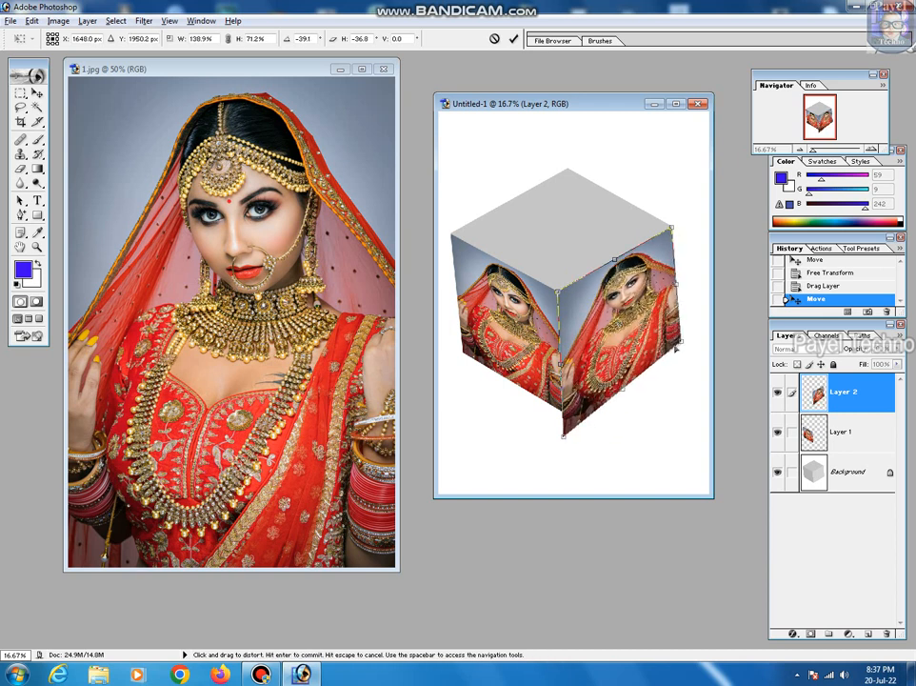
drag(563, 436, 567, 415)
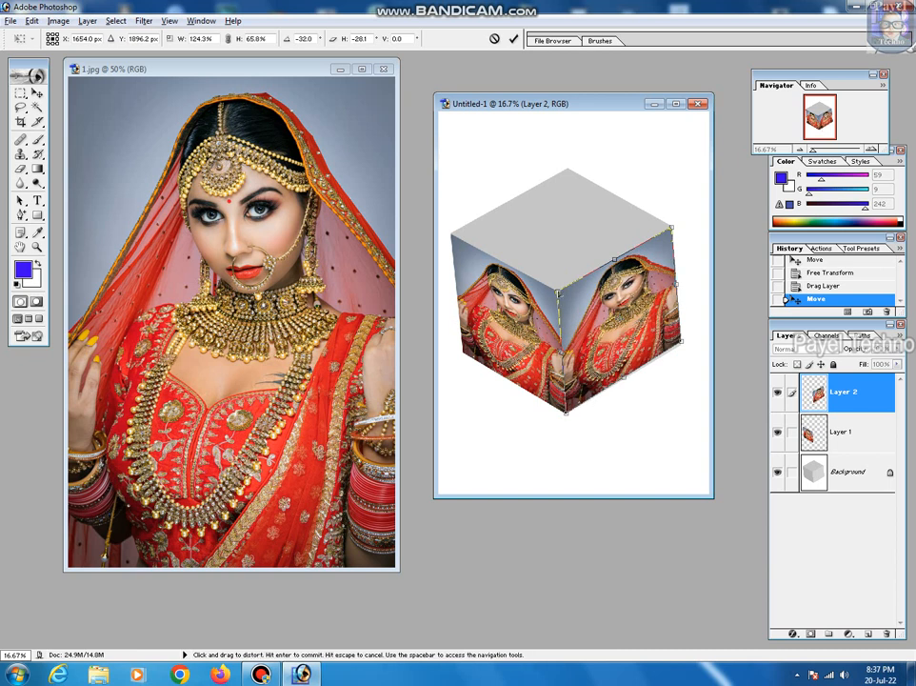
drag(560, 296, 557, 291)
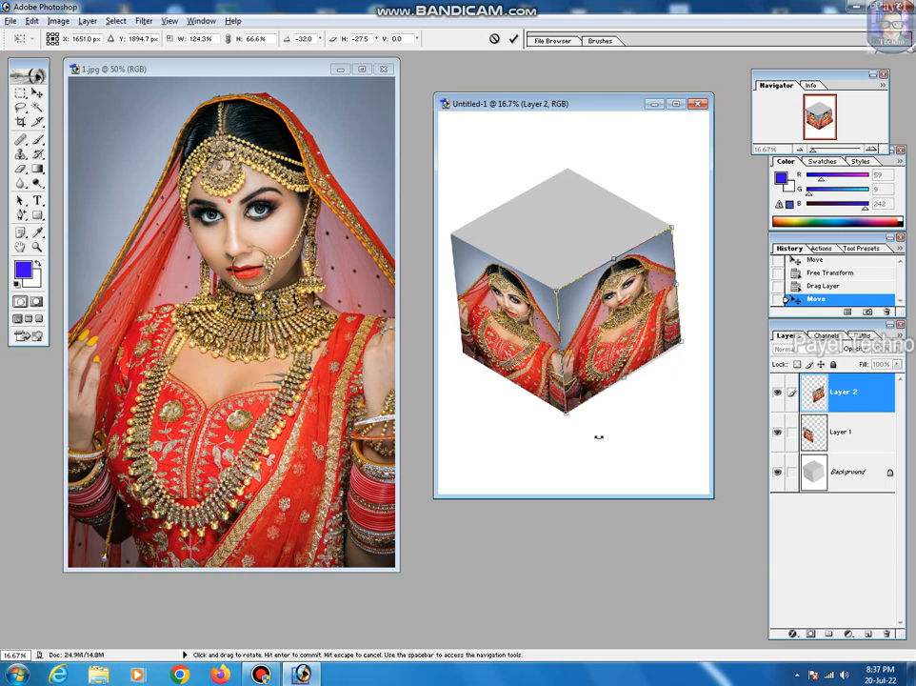
key(Return)
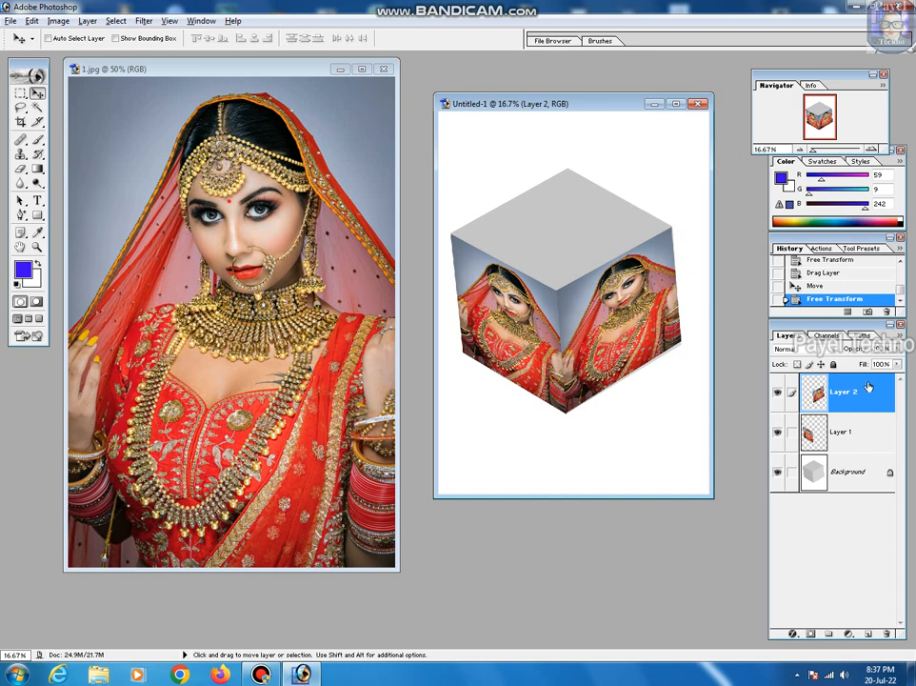
- Copy the photo from 1.jpg a third time, rotate it about 103° counter-clockwise, and move it over the cube's top face
drag(174, 167, 497, 234)
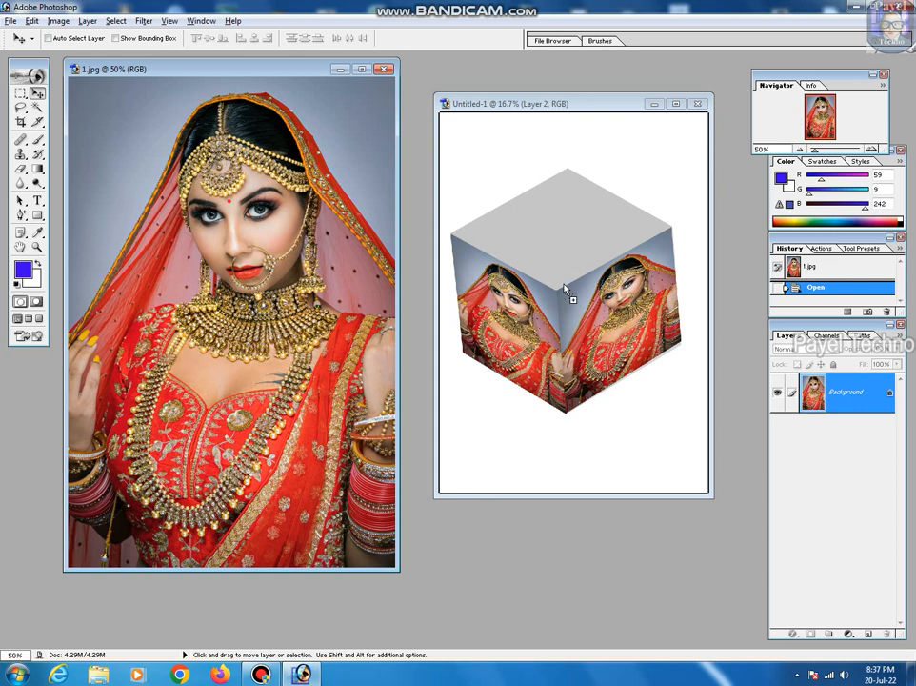
drag(564, 288, 567, 291)
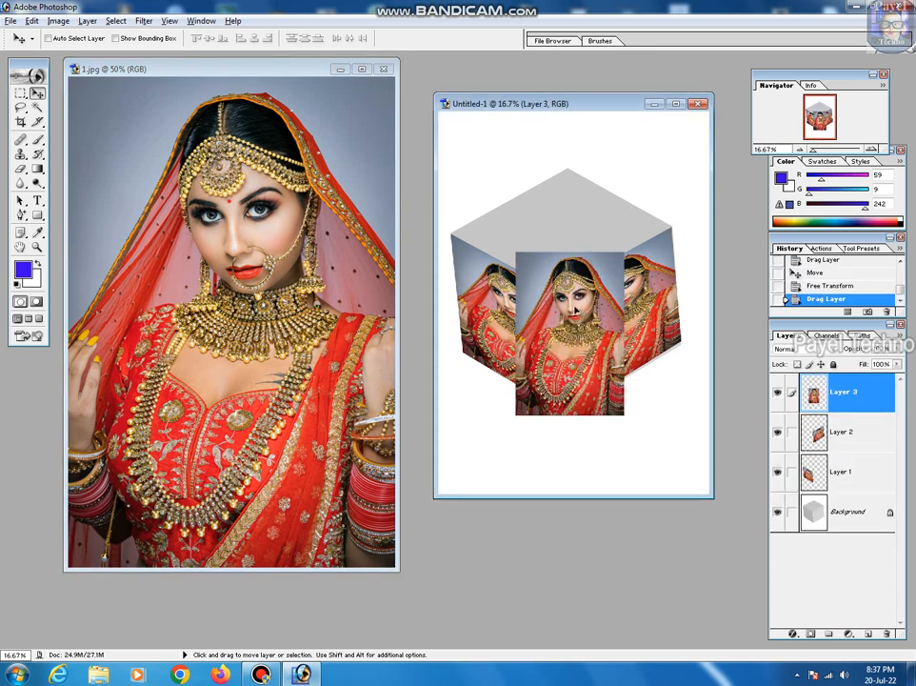
key(ctrl+t)
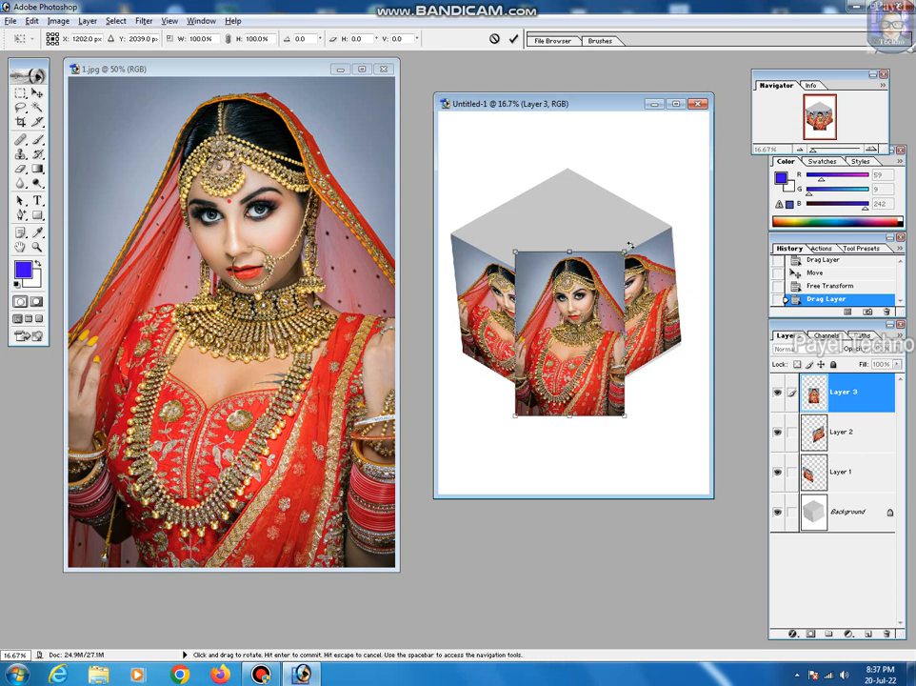
drag(627, 246, 497, 315)
drag(577, 334, 564, 244)
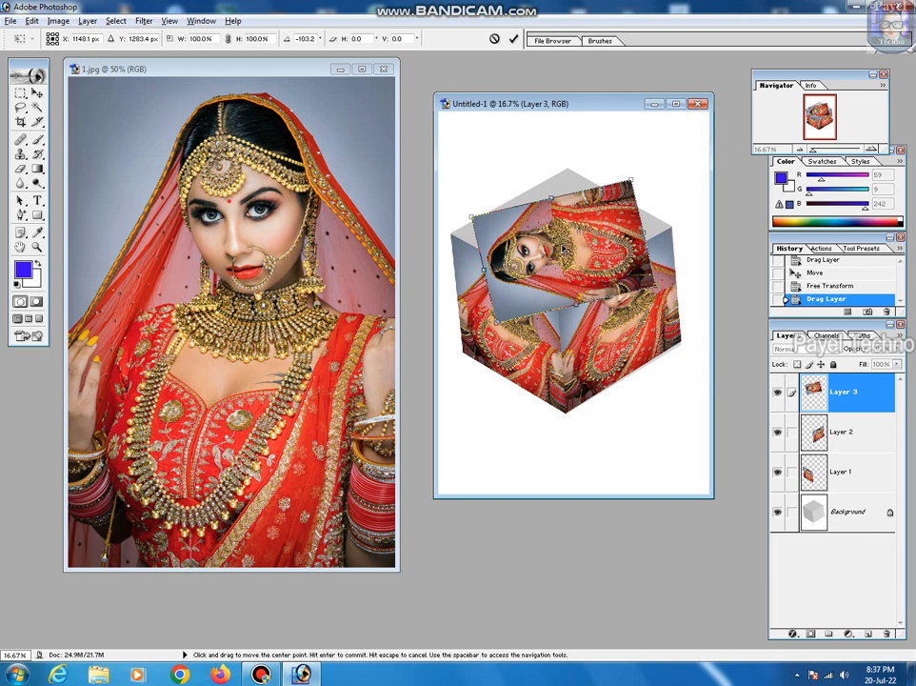
- Distort the rotated photo's four corners onto the corners of the cube's top face and apply the transform
drag(471, 217, 451, 233)
drag(633, 184, 567, 167)
drag(655, 284, 672, 226)
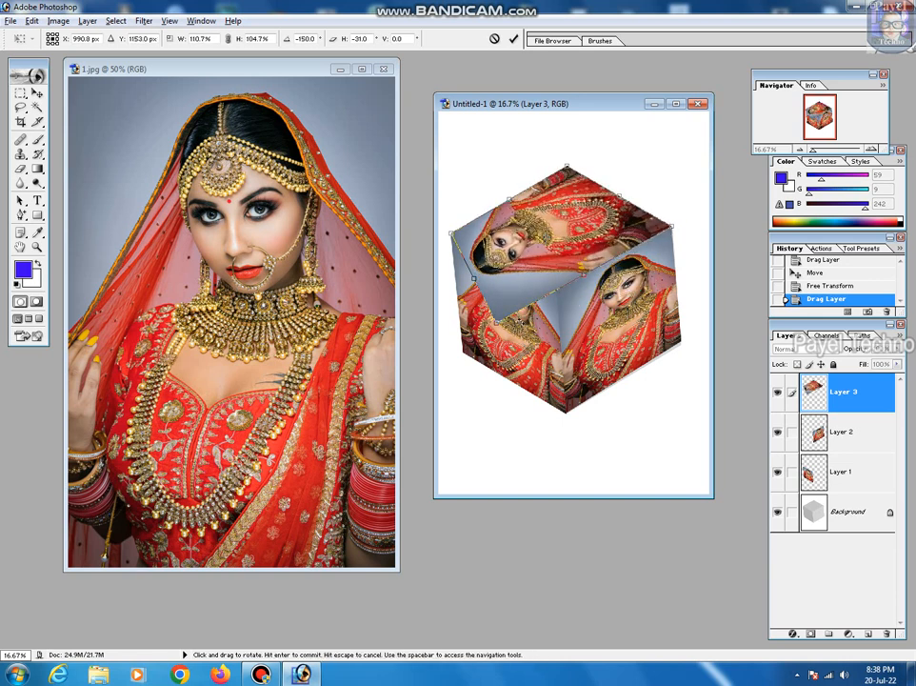
drag(496, 324, 559, 294)
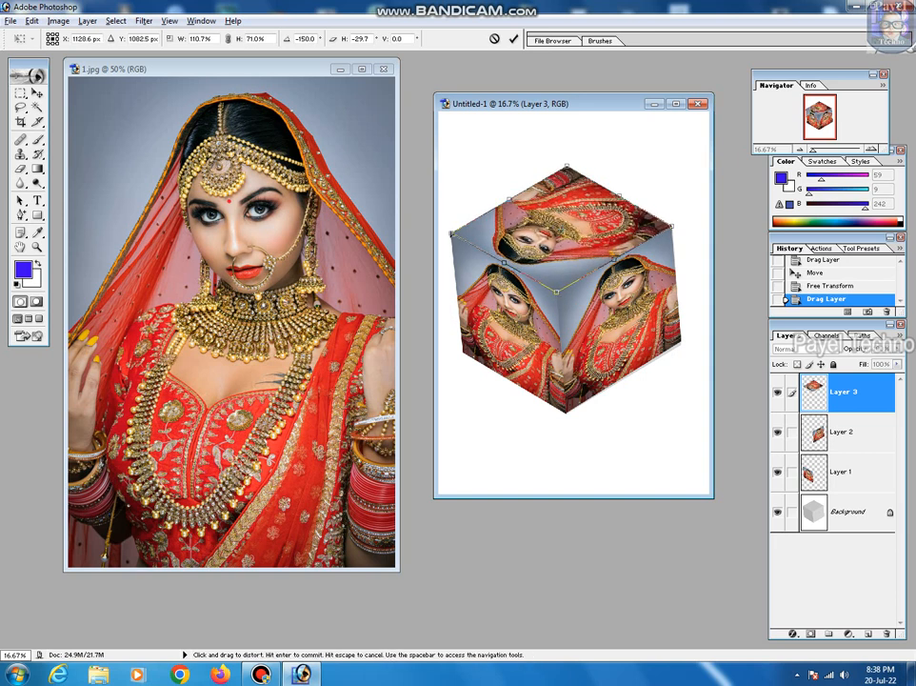
key(Return)
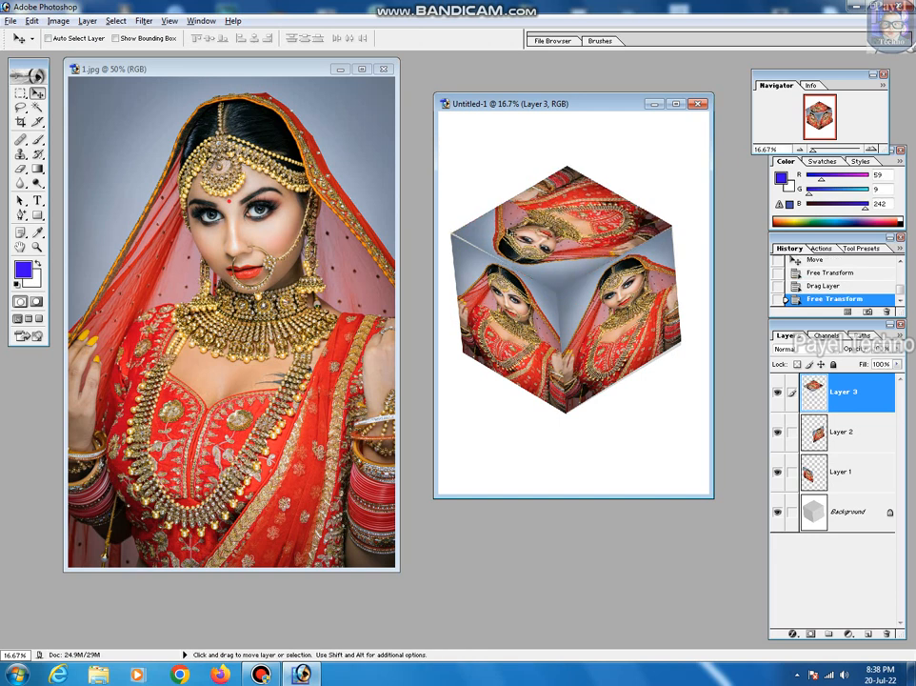
- Refine the top-face photo with a second Free Transform, skewing and stretching it slightly to close the gaps along the cube's edges
key(ctrl+t)
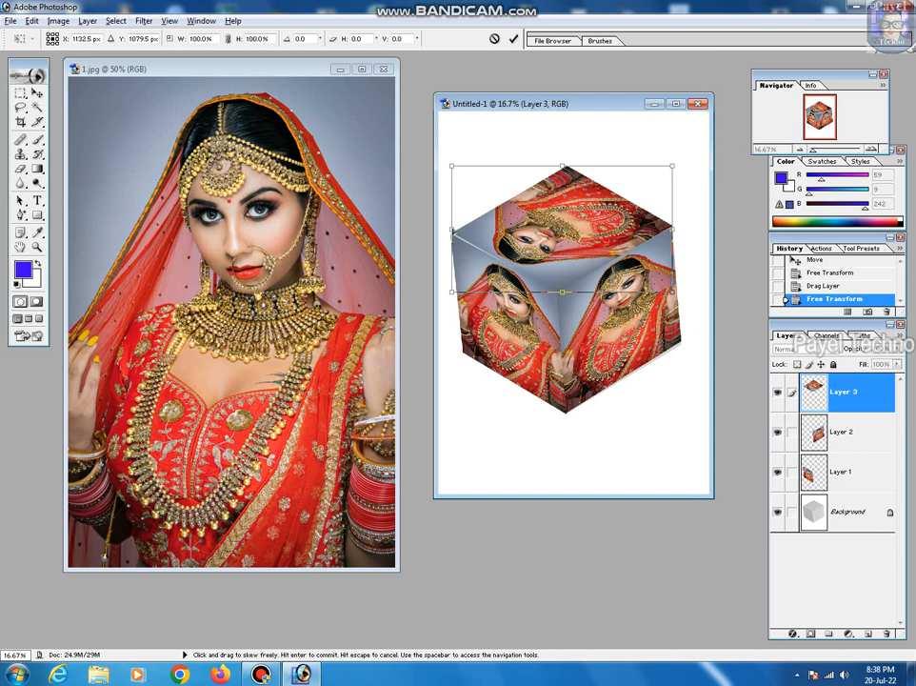
drag(452, 231, 452, 236)
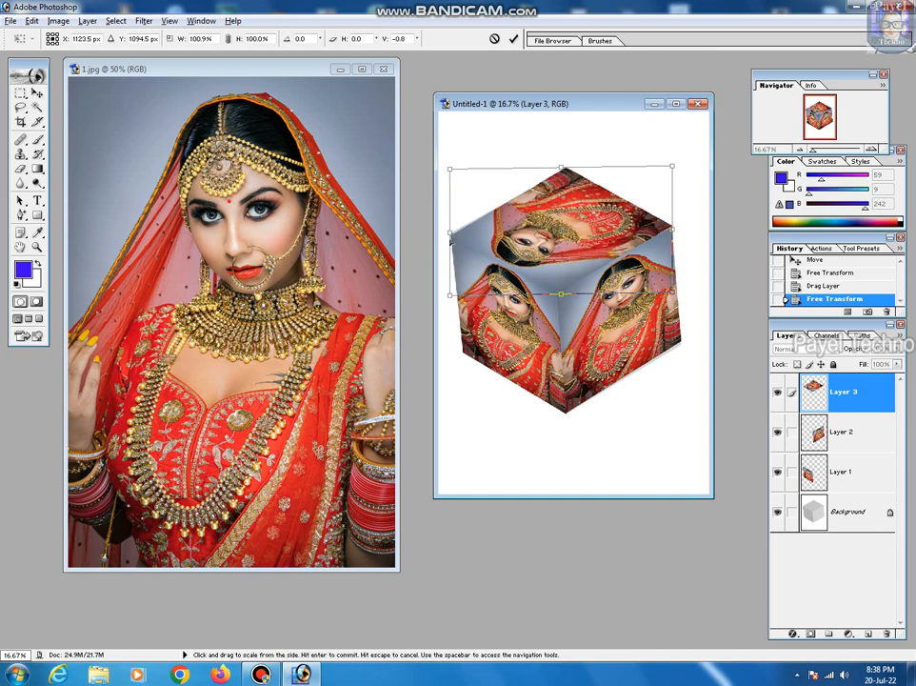
drag(451, 231, 448, 233)
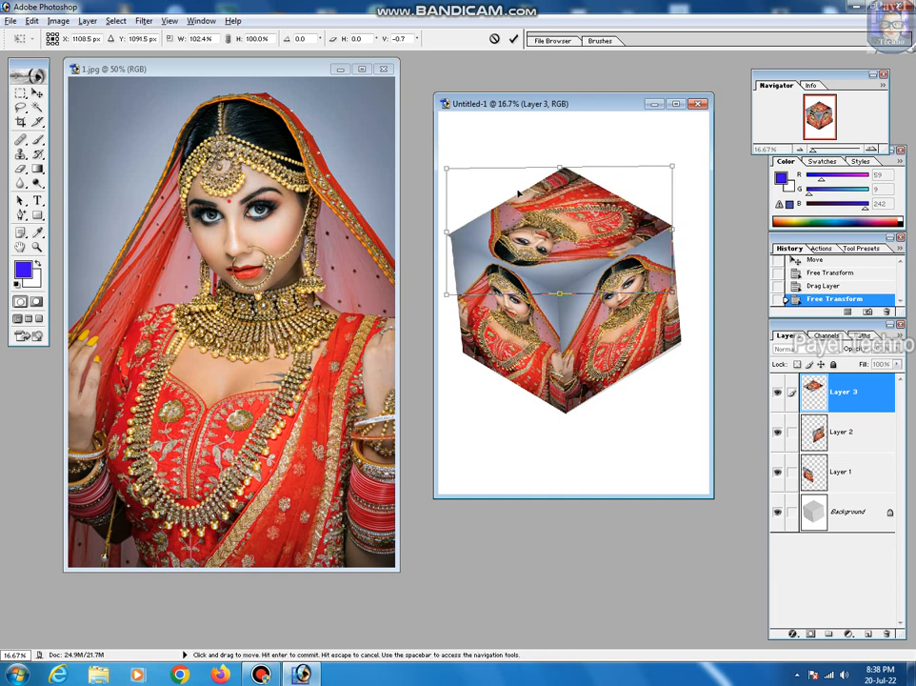
drag(562, 168, 565, 166)
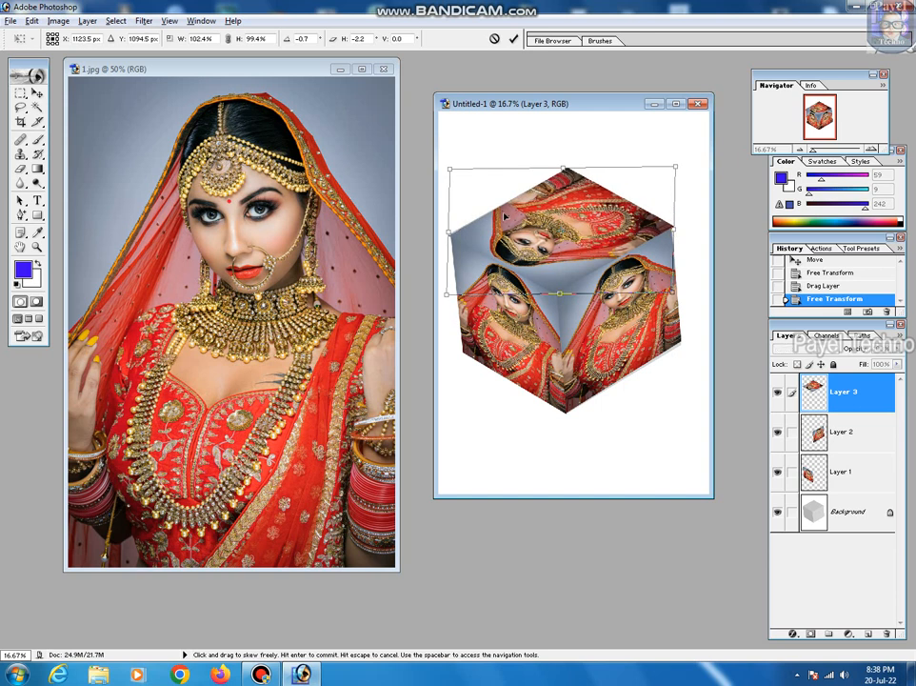
drag(450, 232, 452, 232)
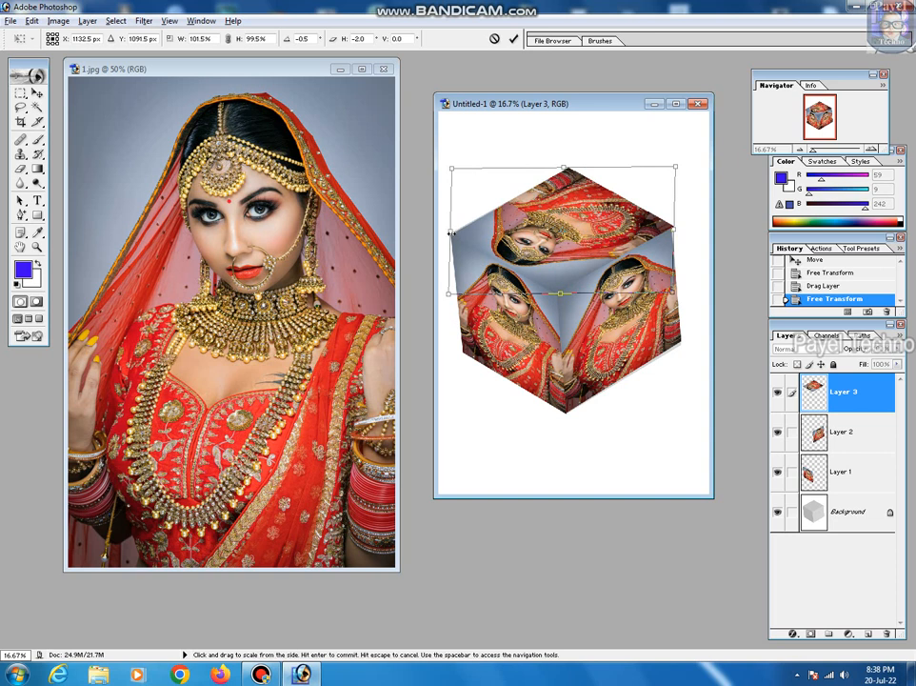
key(Return)
key(Return)
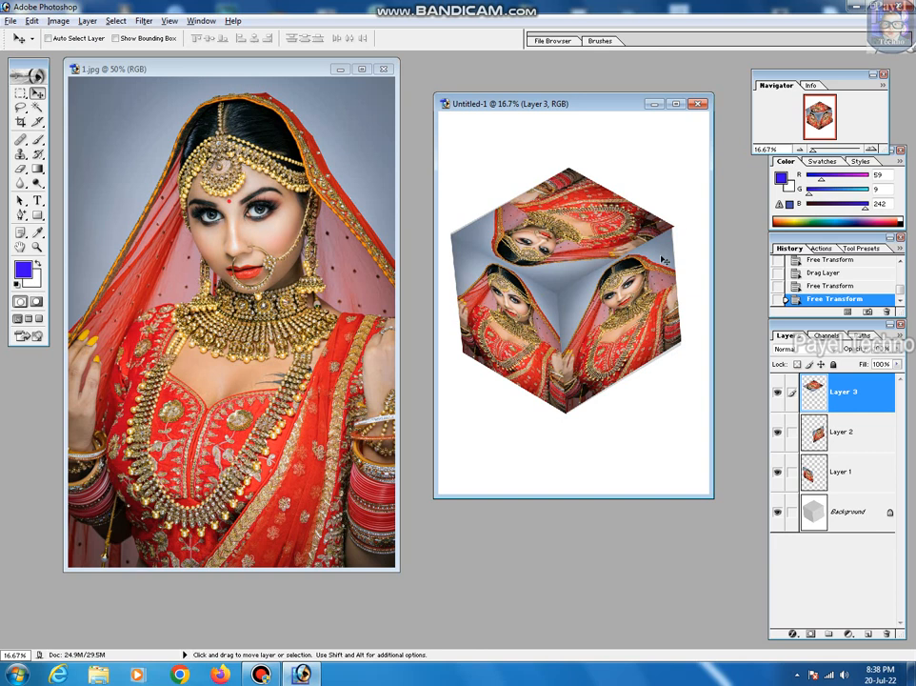
- Distort the upper outer corner of the Layer 2 photo slightly outward to match the top face's edge, and apply the transform
click(826, 443)
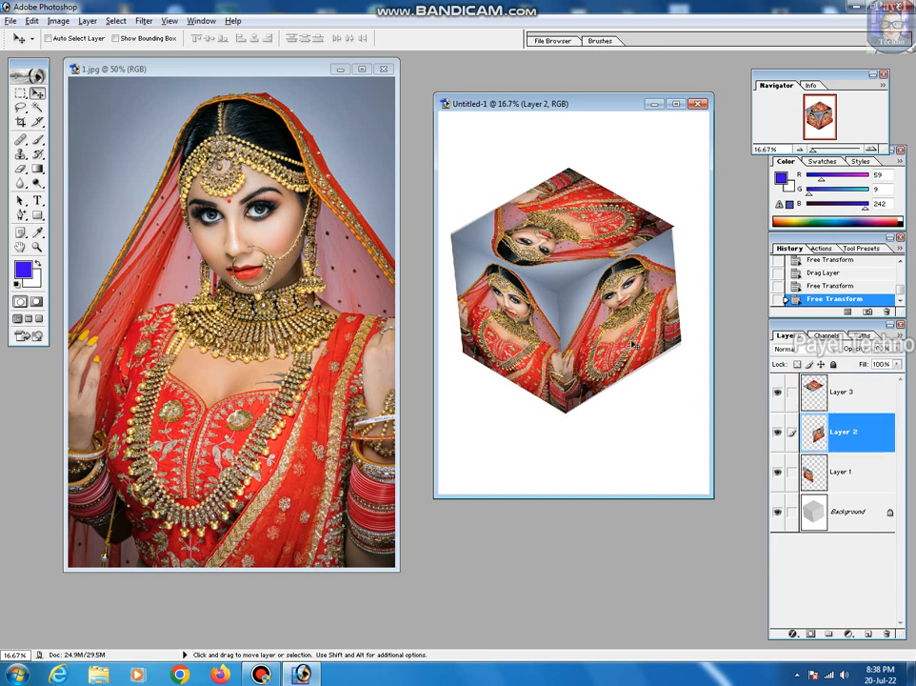
key(ctrl+t)
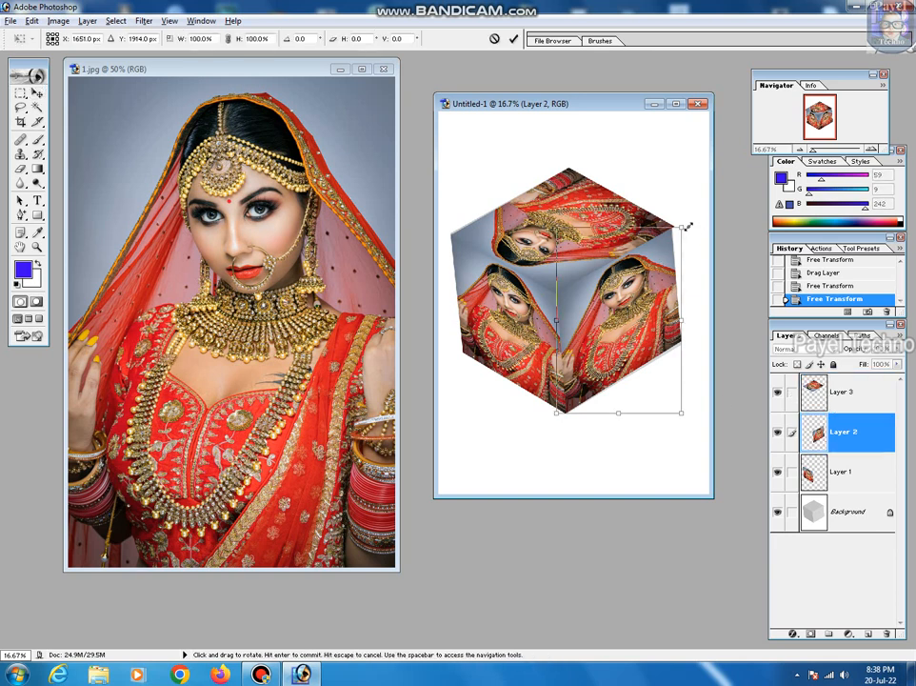
drag(683, 228, 685, 227)
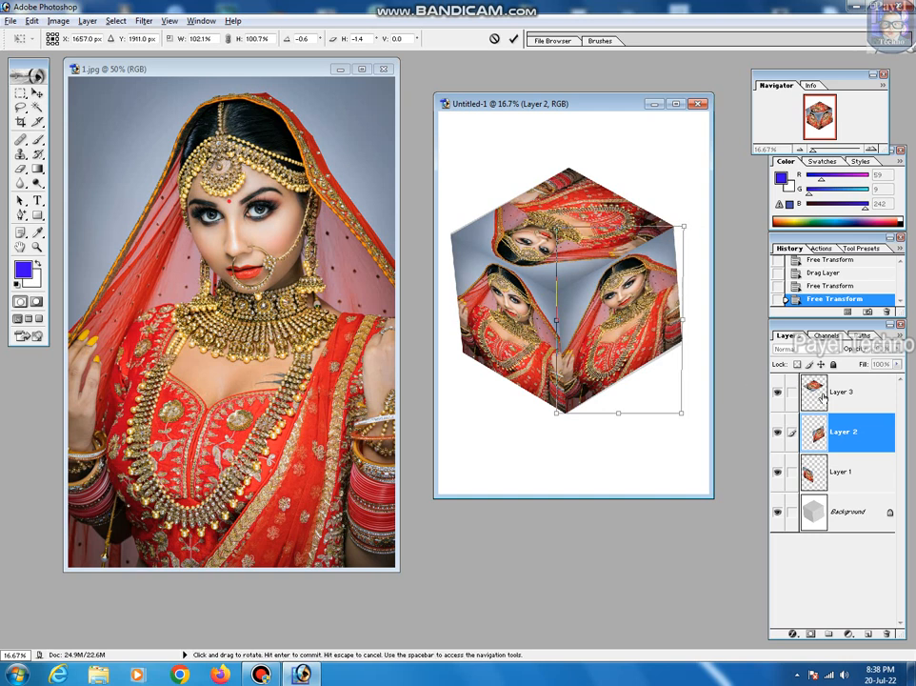
double_click(628, 315)
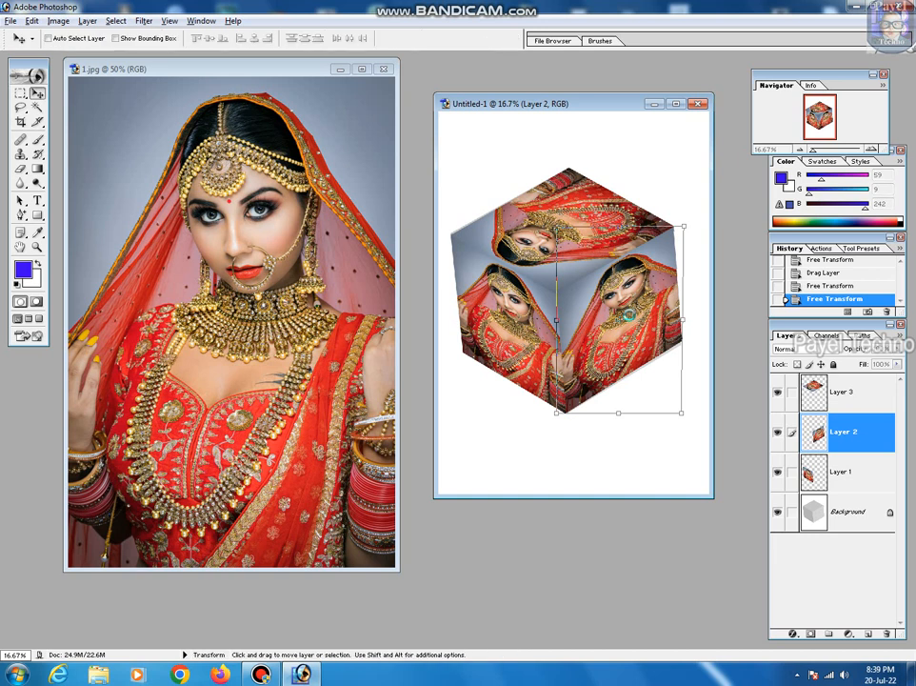
- Free Transform the top-face photo on Layer 3, skewing its left side outward to about 100.6% width and 0.3° vertical skew, and apply it
click(811, 400)
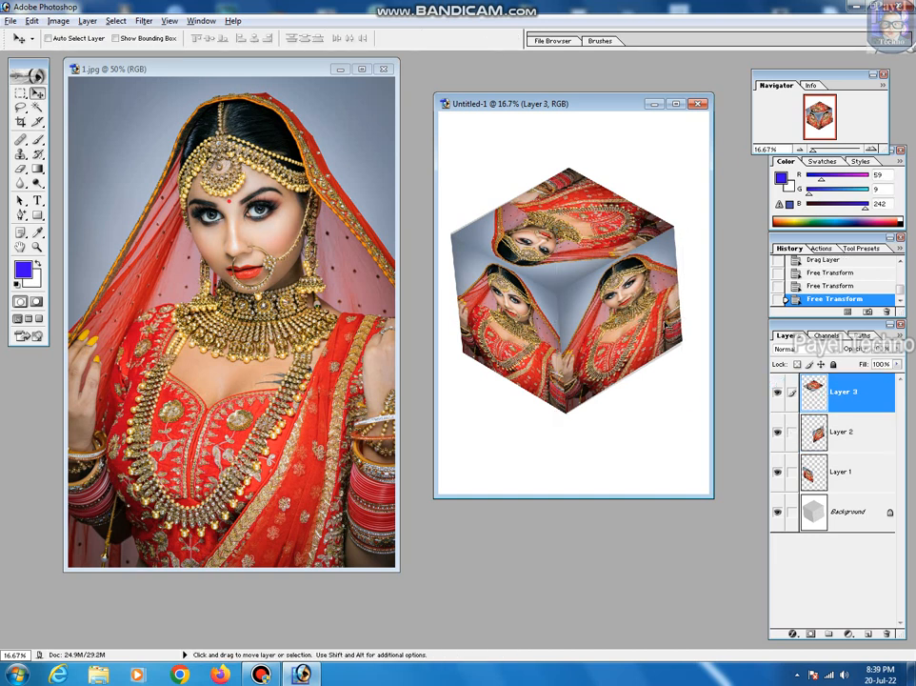
key(ctrl+t)
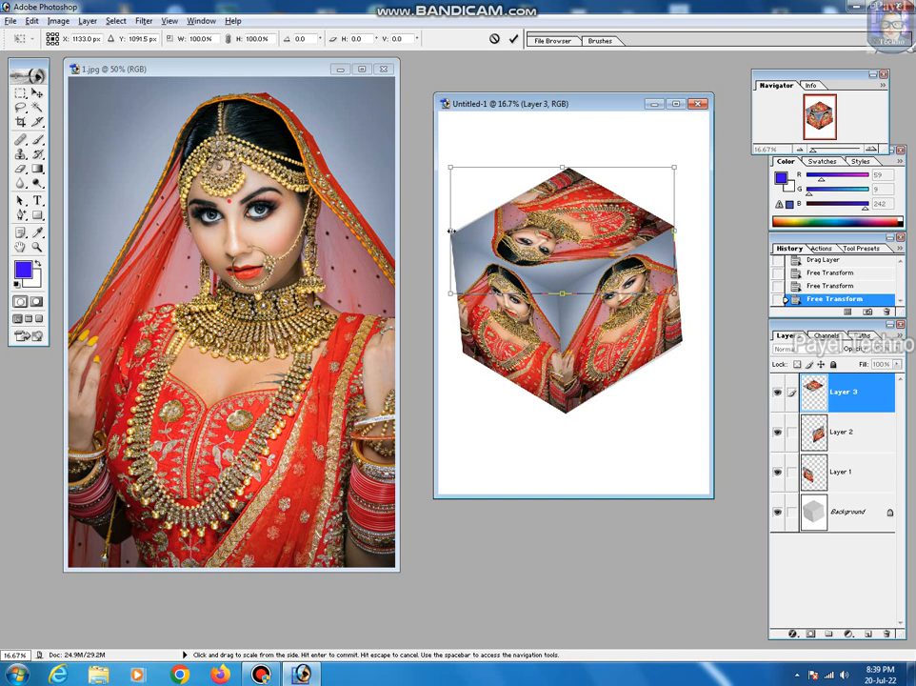
key(ctrl)
drag(451, 231, 448, 230)
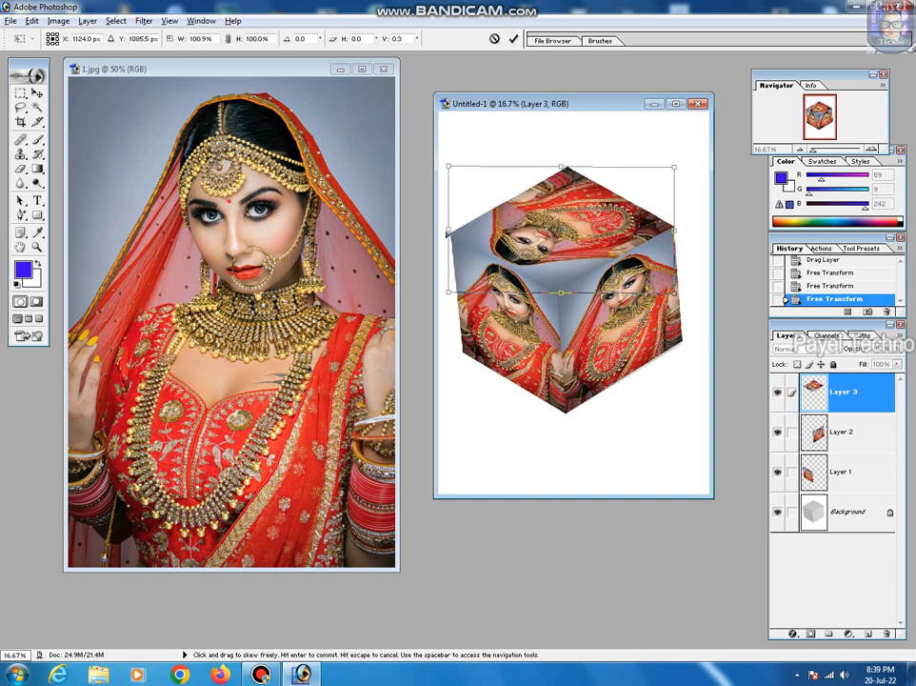
key(ctrl)
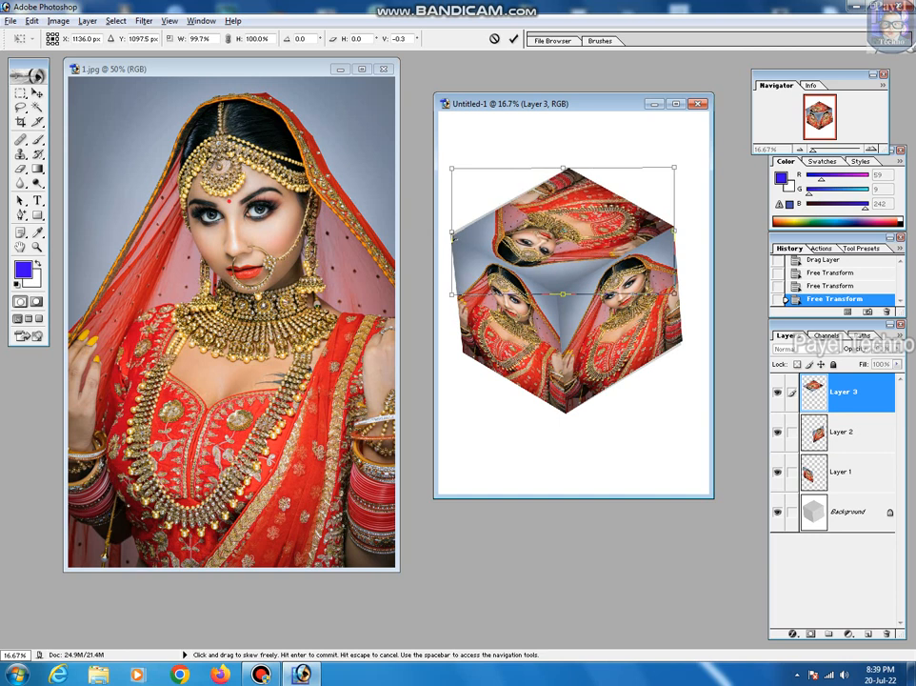
drag(449, 229, 449, 233)
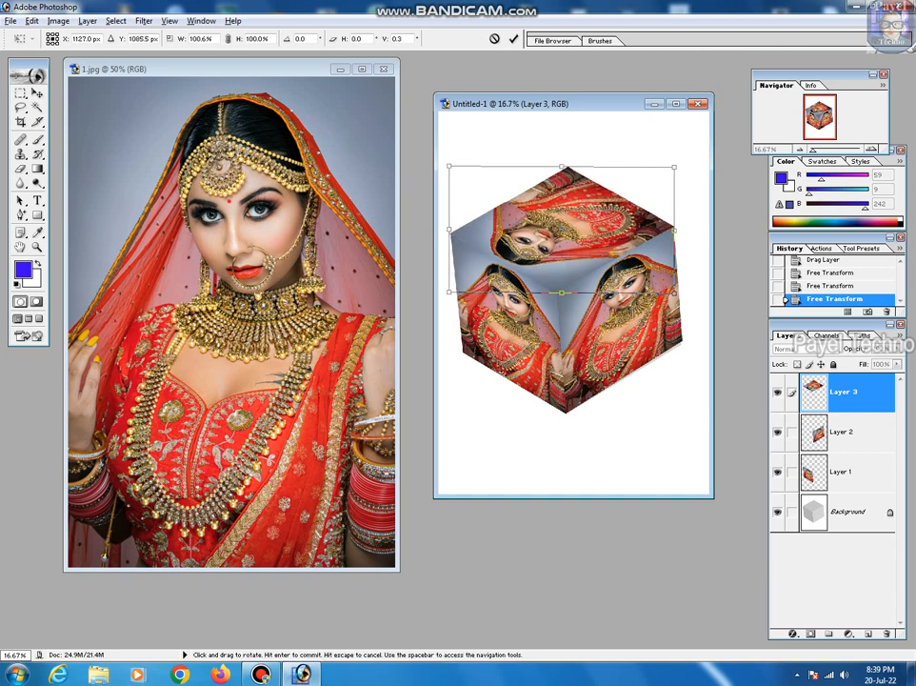
key(Return)
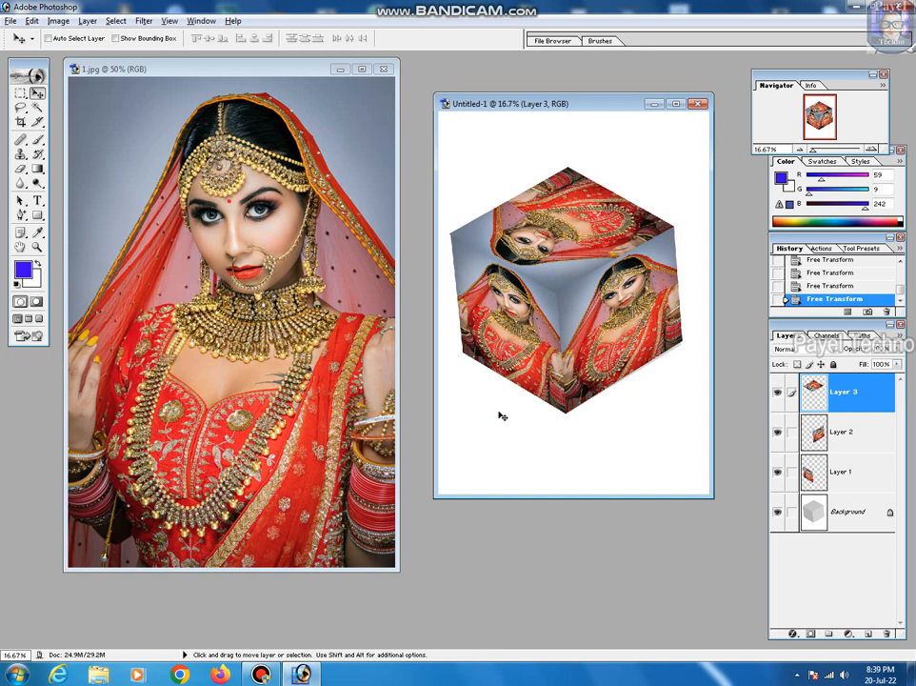
- Fill the Background layer with a blue-to-white linear gradient running diagonally from the upper left to the lower right of the canvas
click(676, 104)
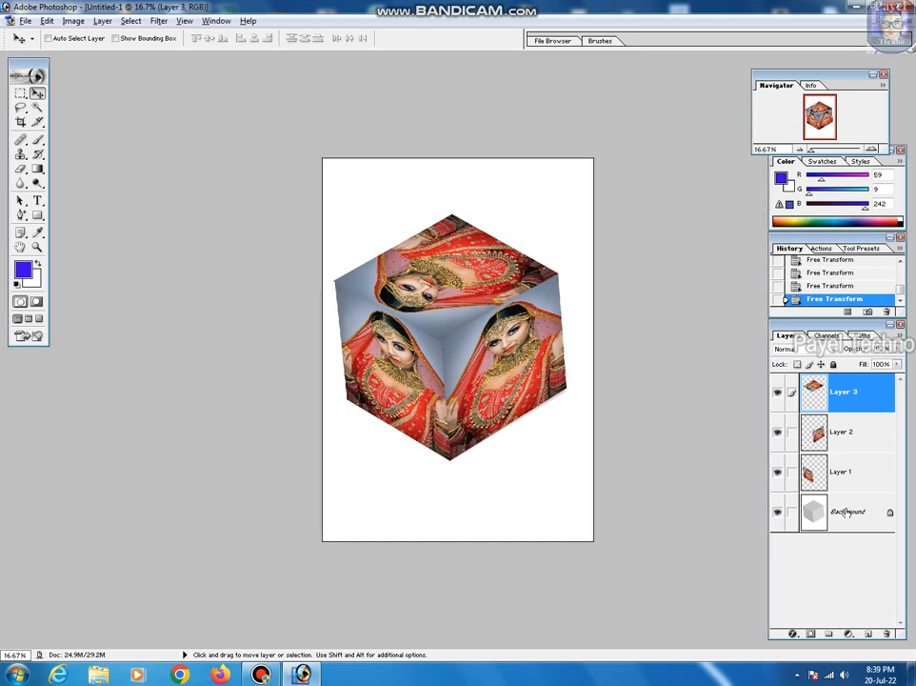
click(848, 512)
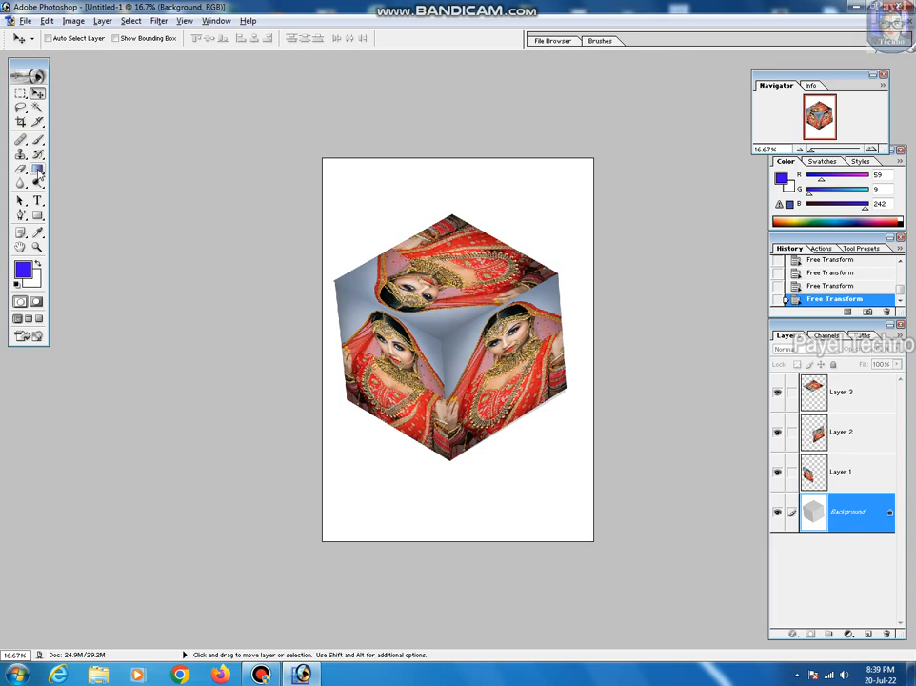
click(39, 173)
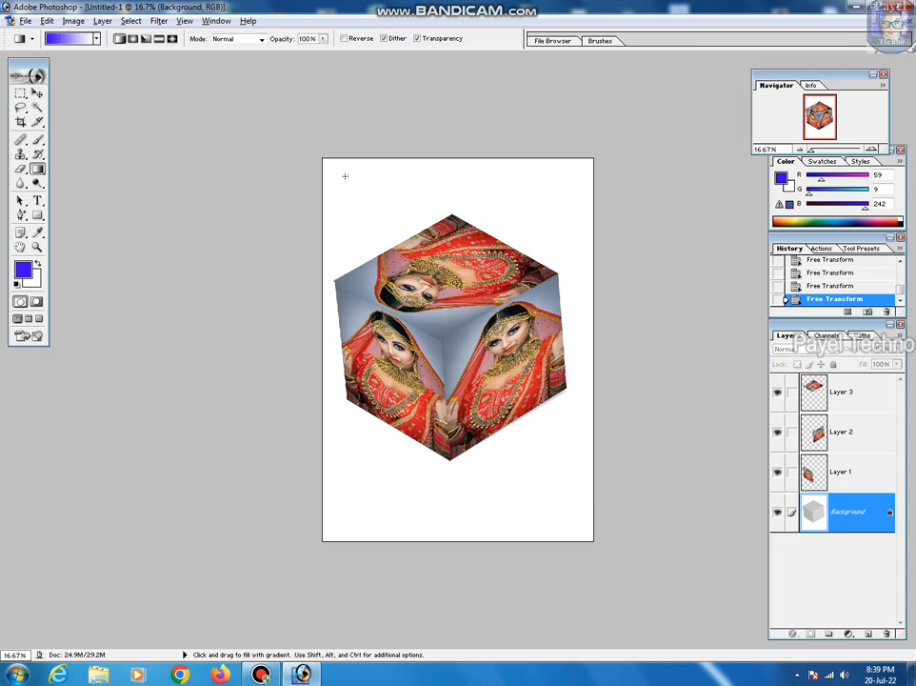
drag(481, 445, 537, 477)
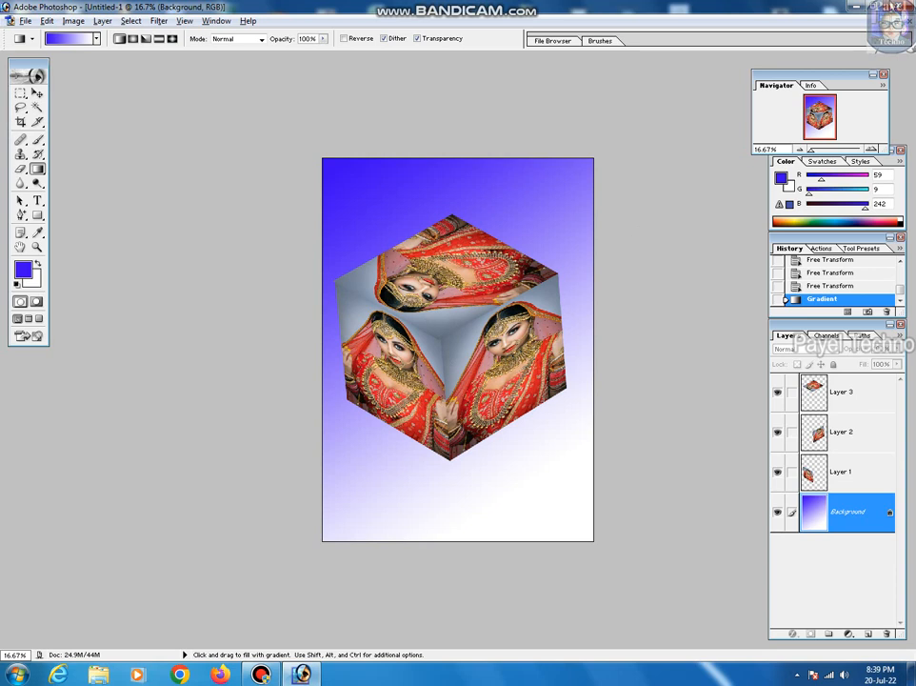
- Zoom the cube document to 26.4% and enlarge its window beside 1.jpg to examine the finished photo cube
click(897, 21)
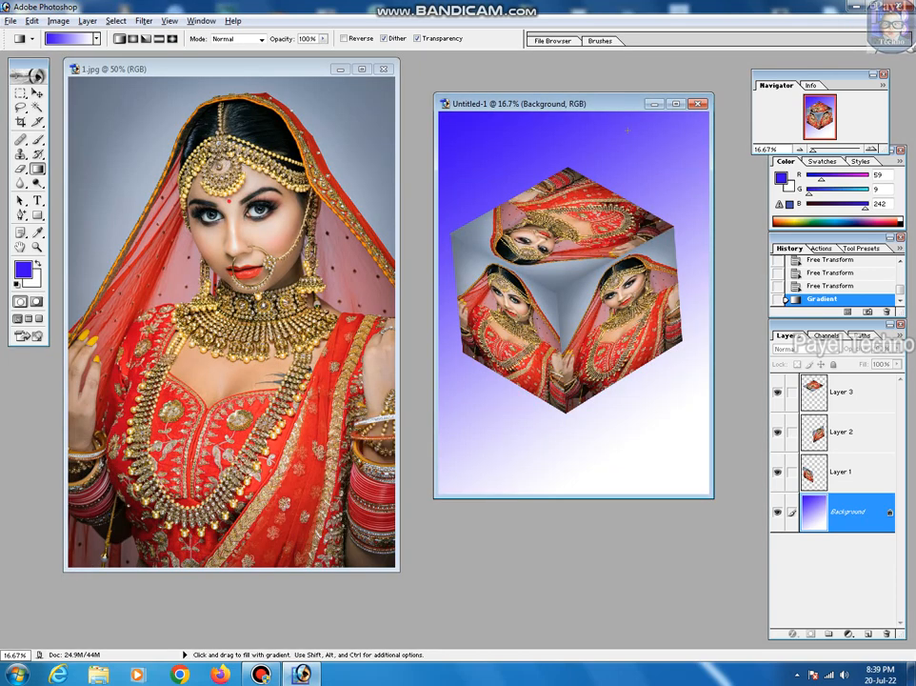
click(676, 103)
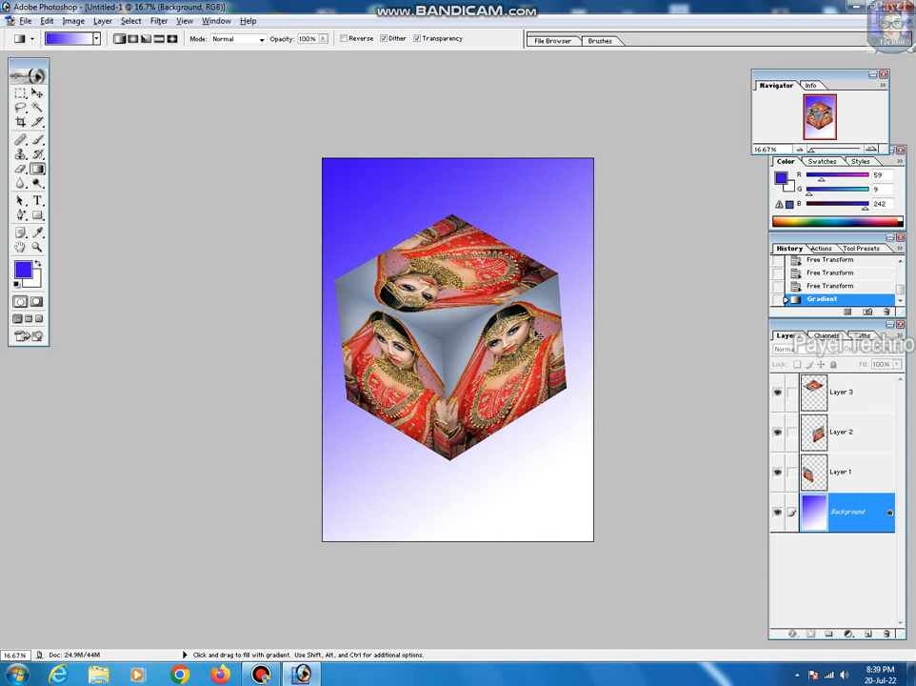
scroll(537, 334, up, 5)
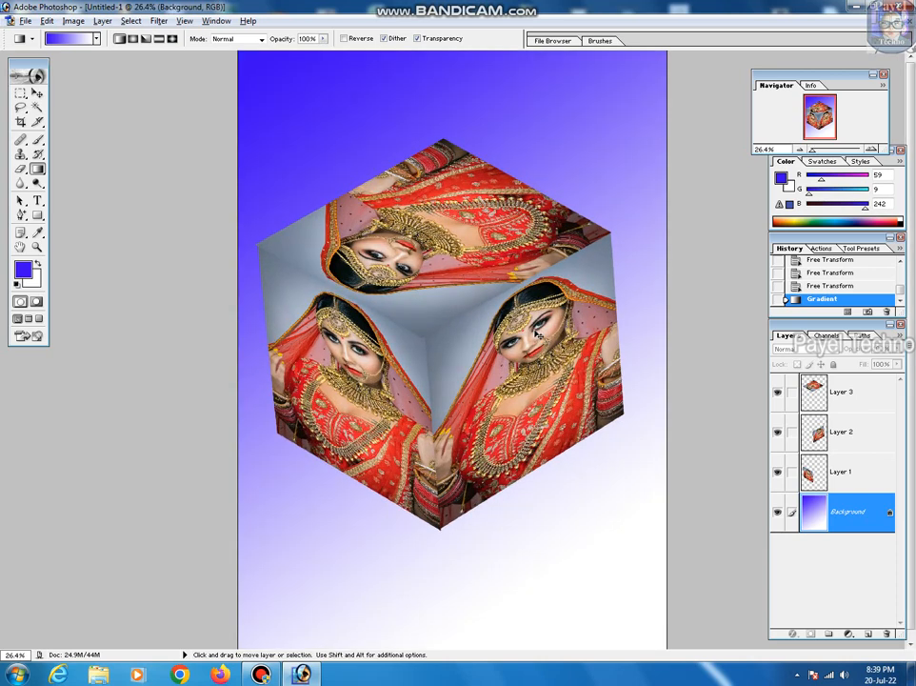
click(895, 21)
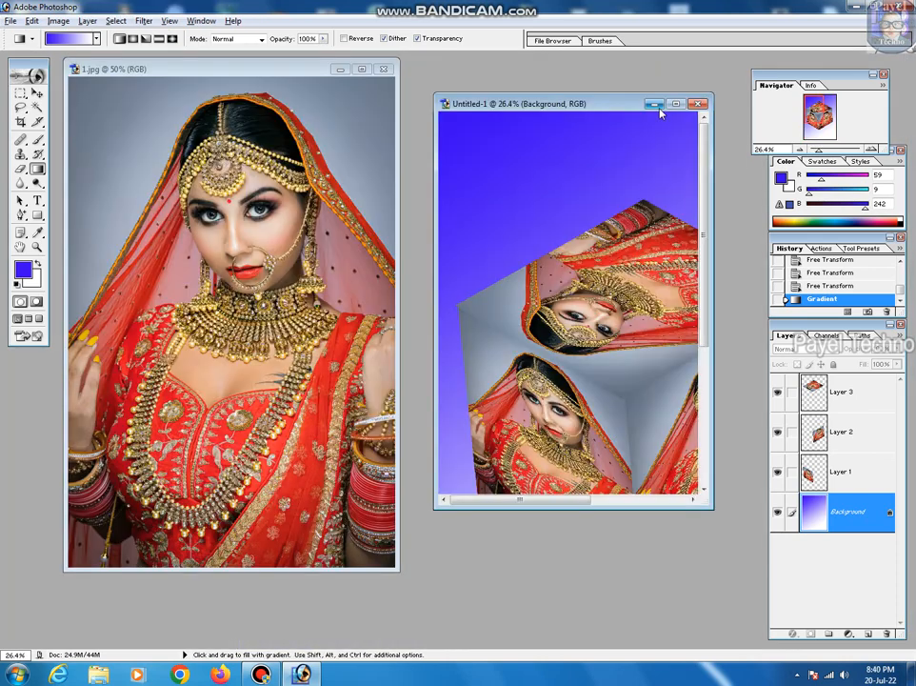
drag(582, 112, 549, 78)
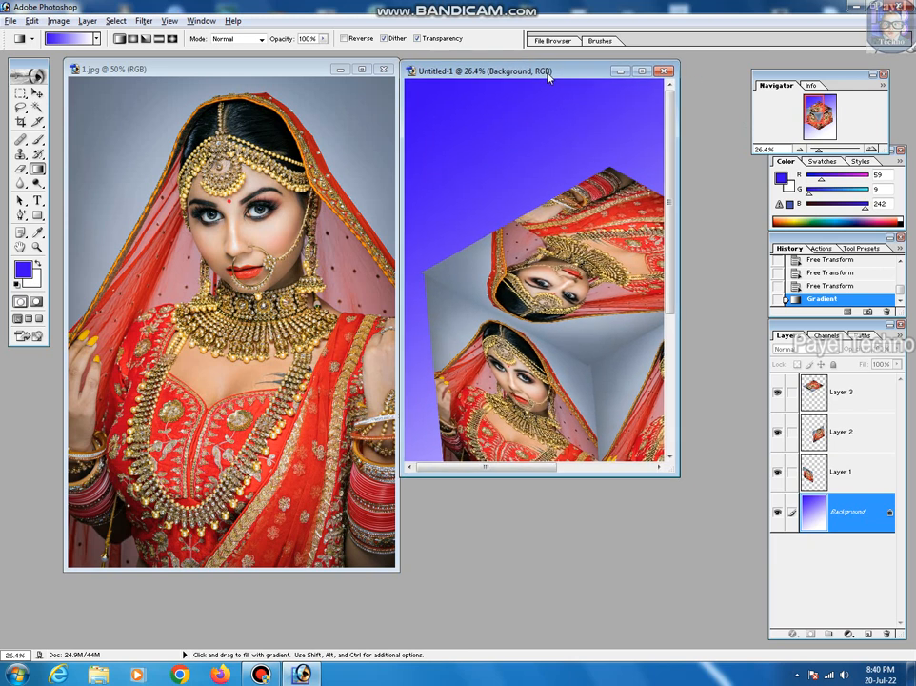
drag(677, 474, 877, 638)
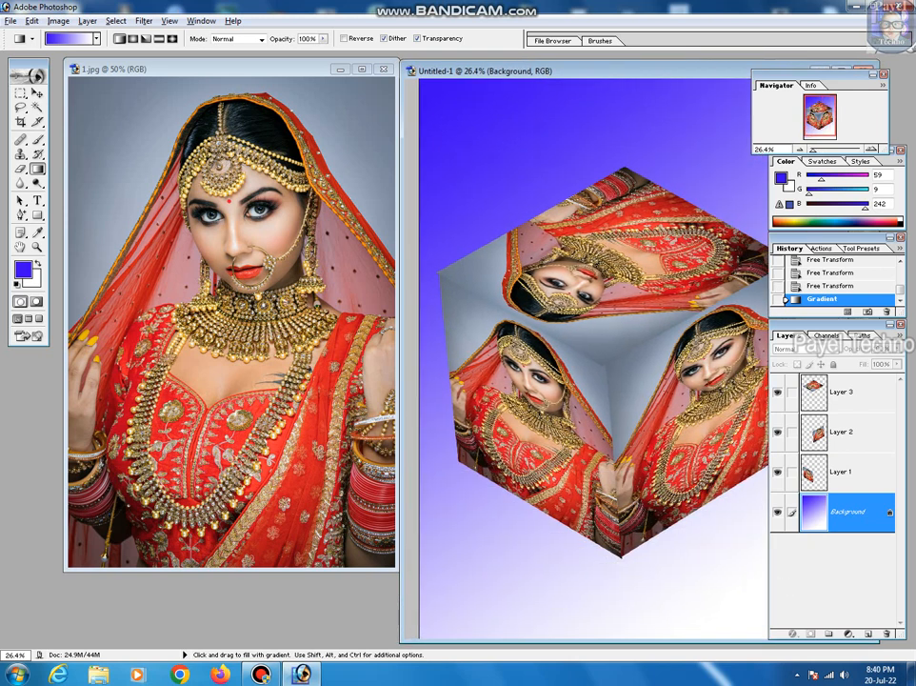